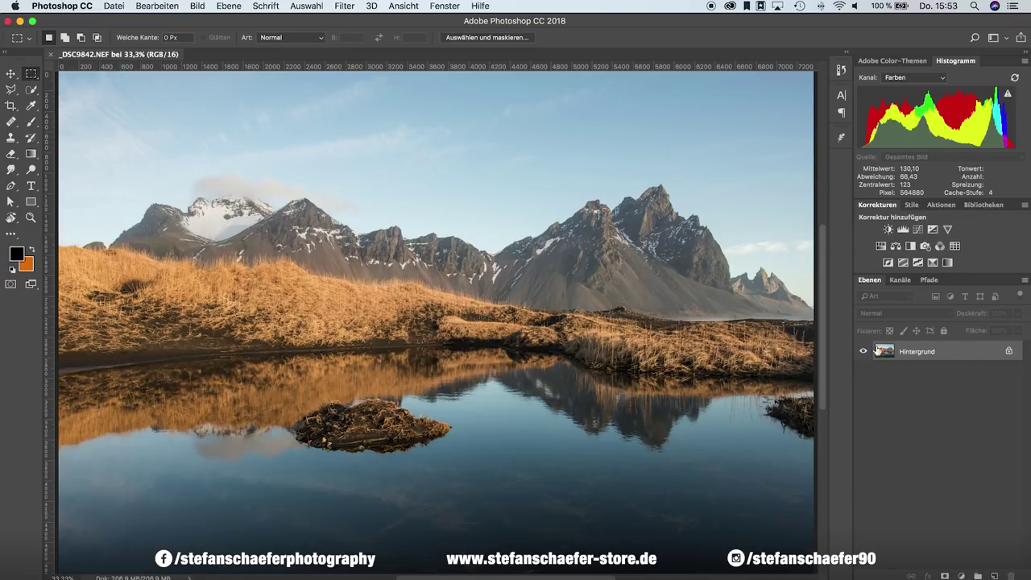
Step: Duplicate the Hintergrund layer and preview the Hochpass filter on the copy at 2,0 pixels
drag(924, 356, 993, 575)
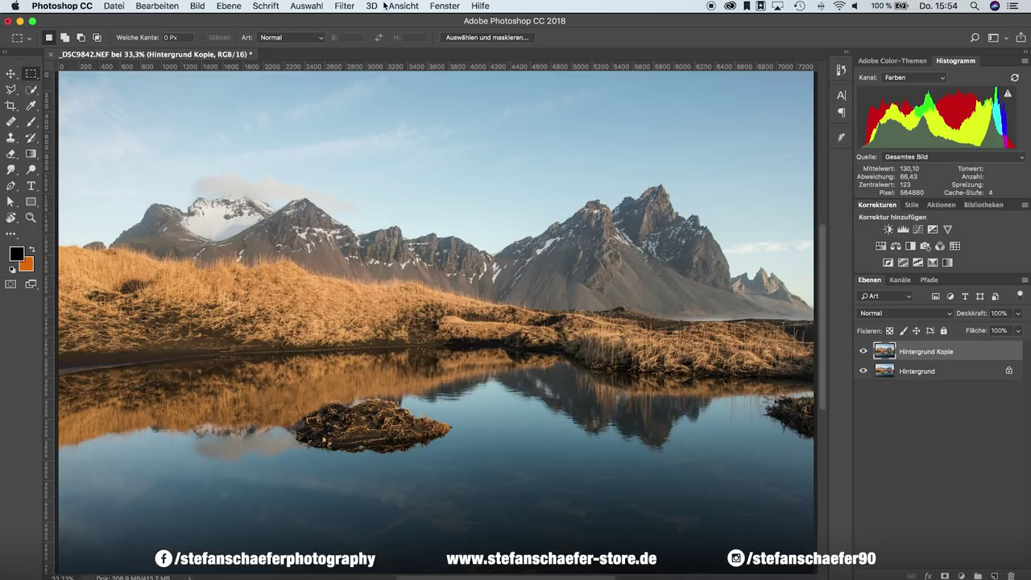
click(344, 6)
mouse_move(370, 257)
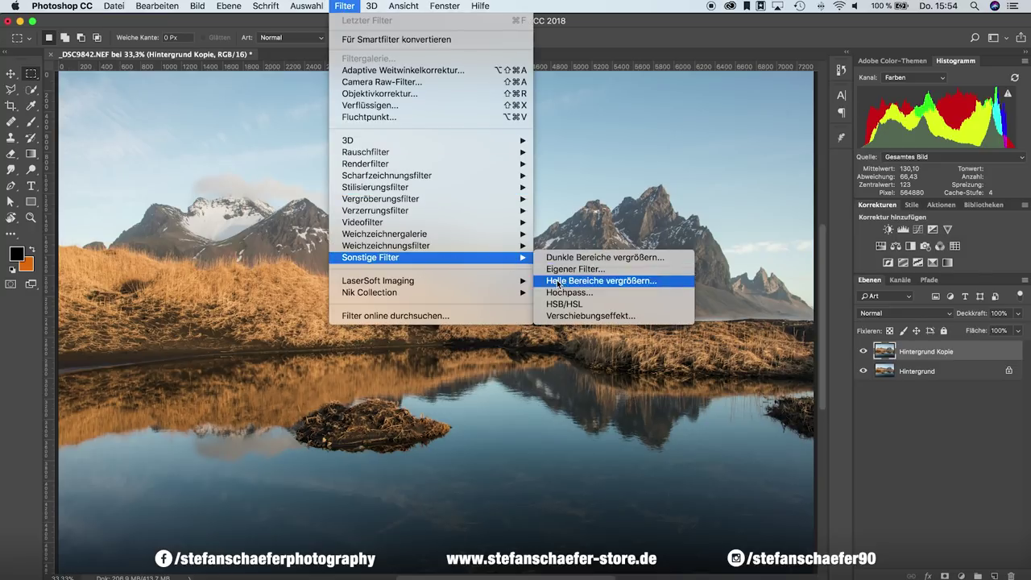
click(557, 292)
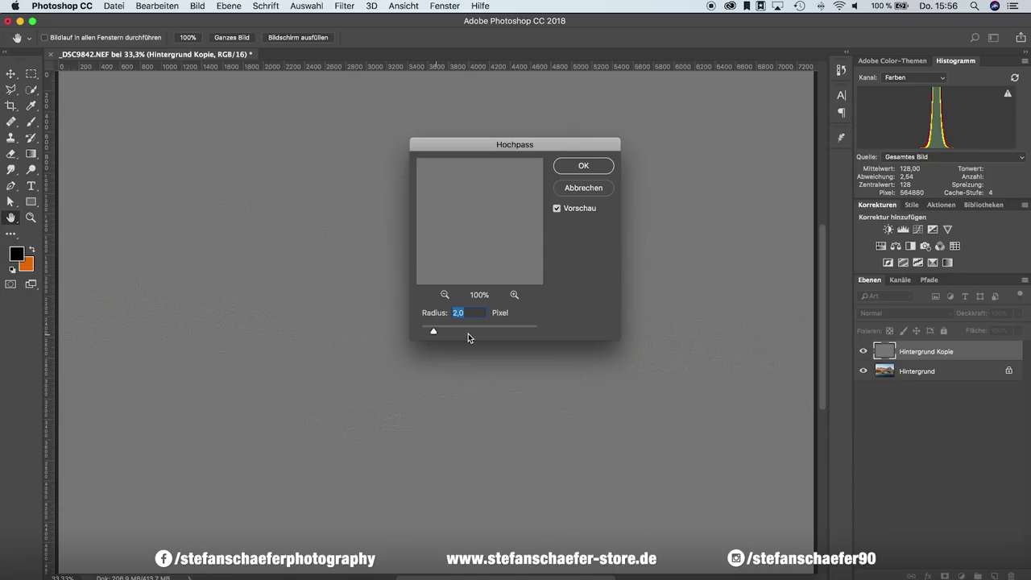
Step: Compare several Hochpass radii, then apply it at 2,0 pixels to Hintergrund Kopie
drag(434, 333, 481, 331)
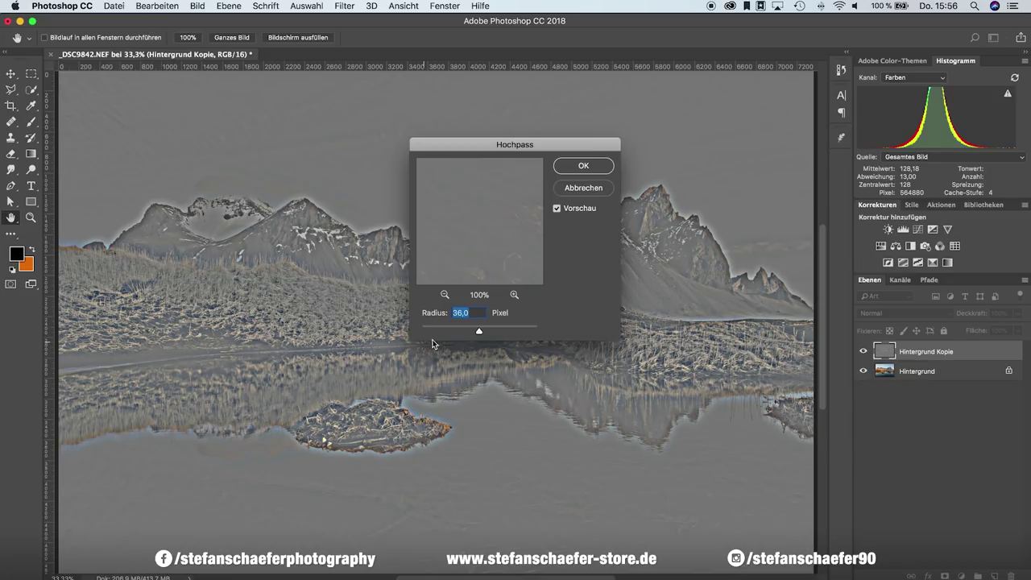
drag(472, 329, 445, 330)
drag(442, 333, 432, 336)
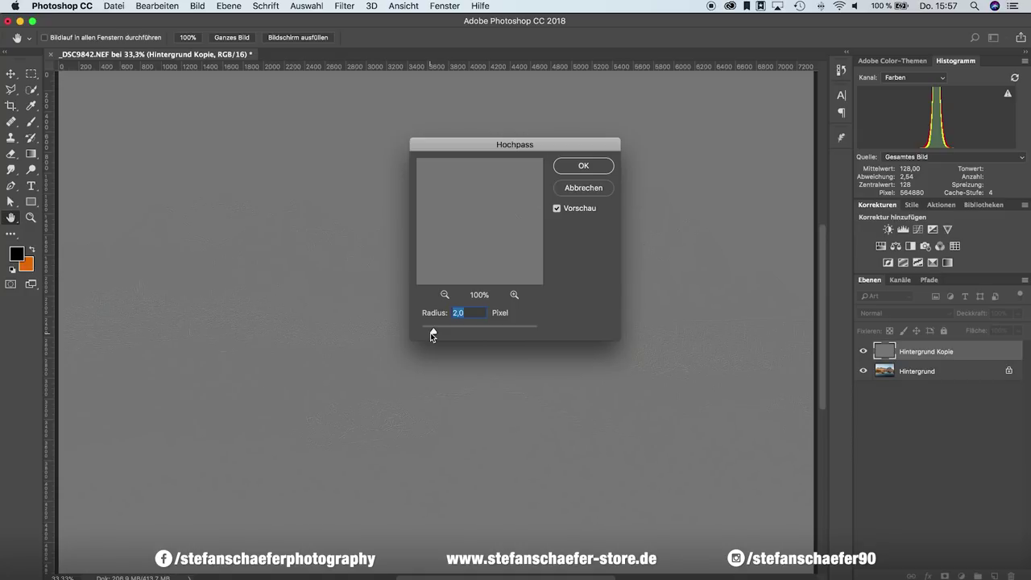
click(588, 166)
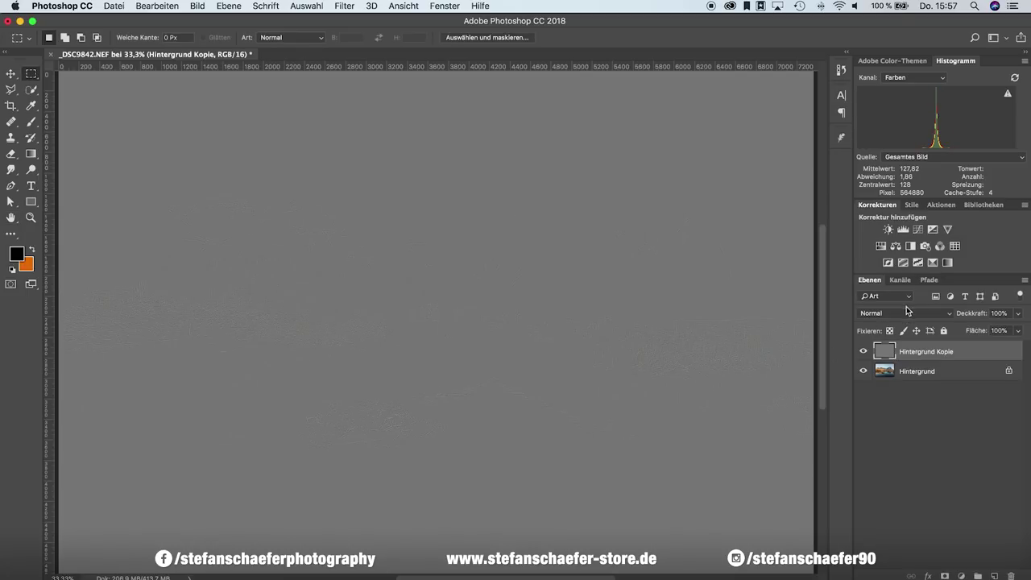
Step: Set Hintergrund Kopie's blend mode to Ineinanderkopieren so the sharpened photo reappears
click(906, 314)
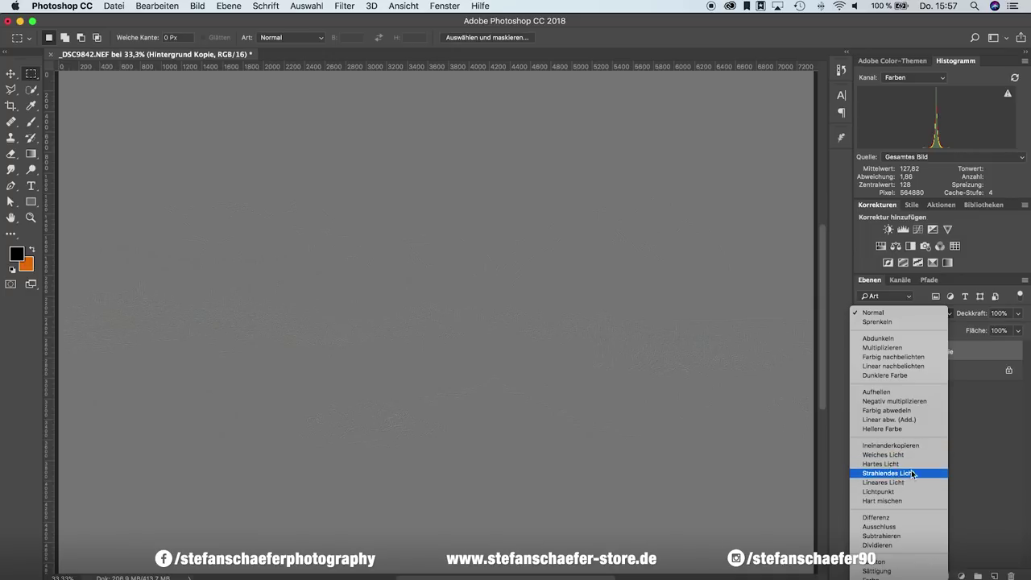
click(909, 445)
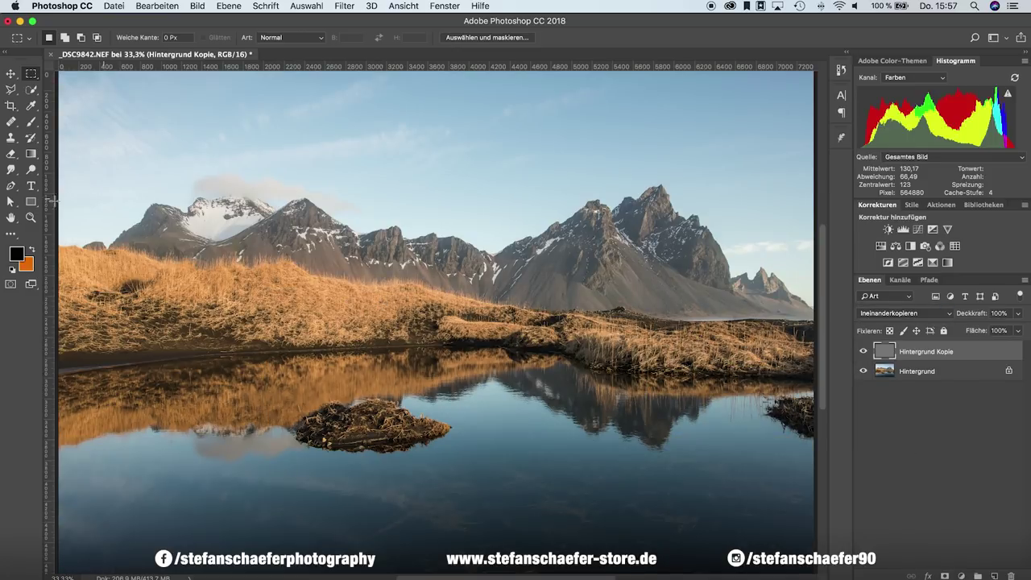
click(31, 218)
click(313, 282)
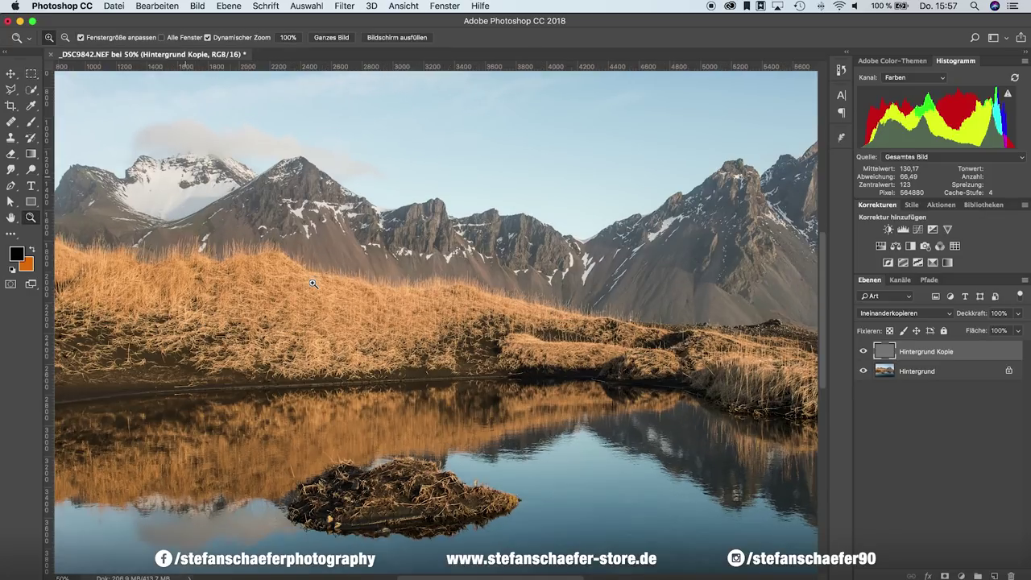
click(312, 283)
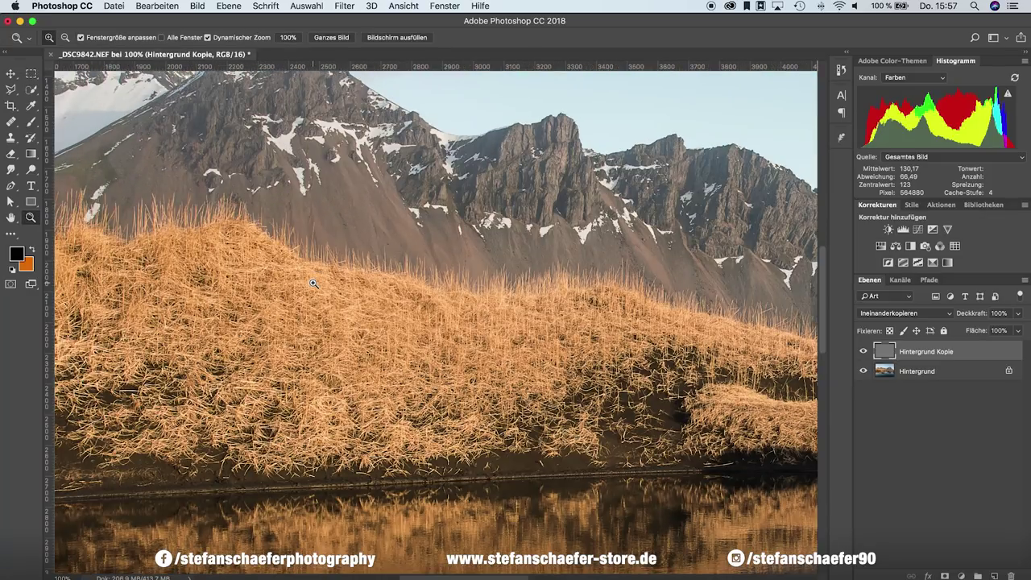
click(312, 283)
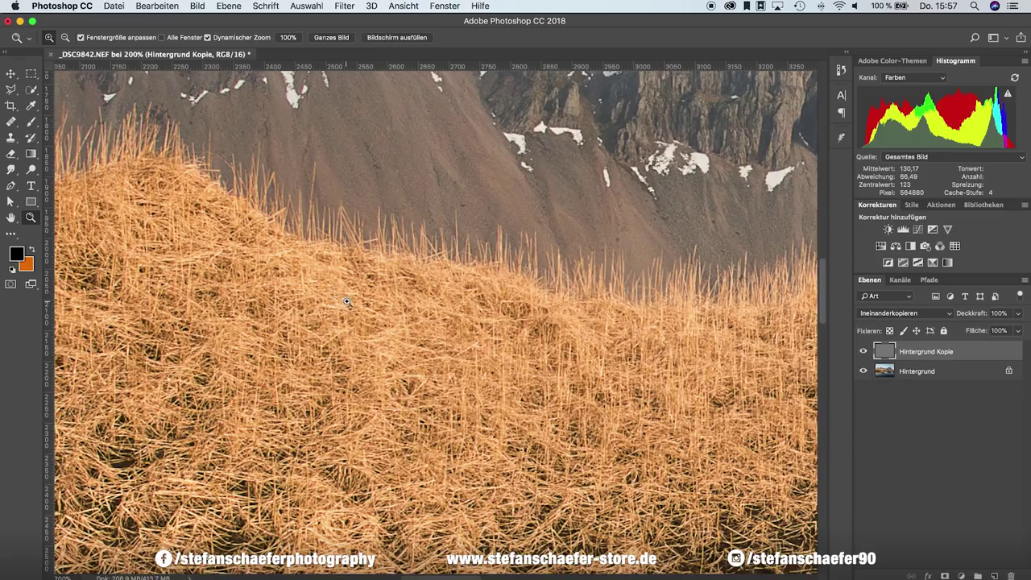
alt+click(383, 307)
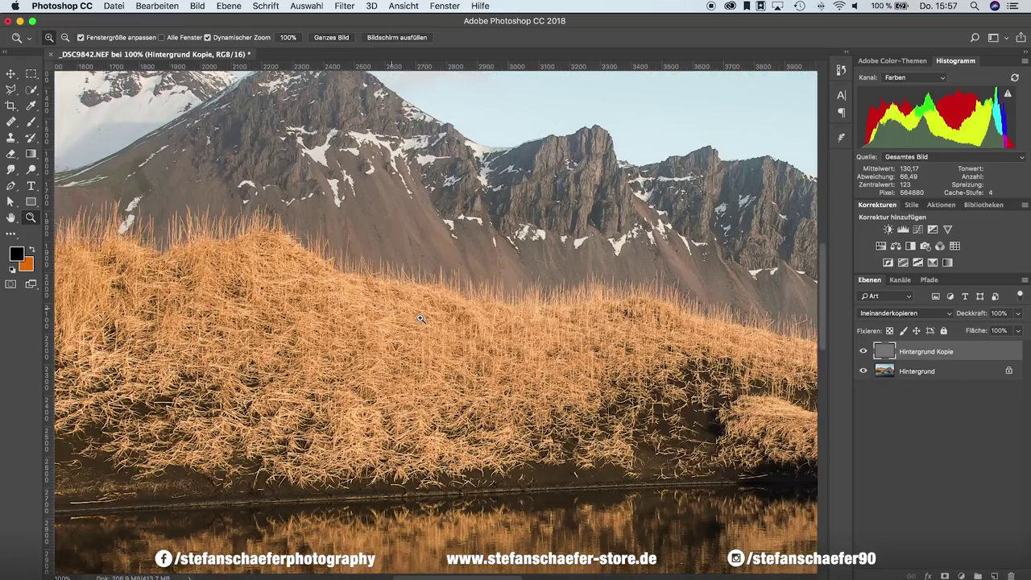
click(864, 351)
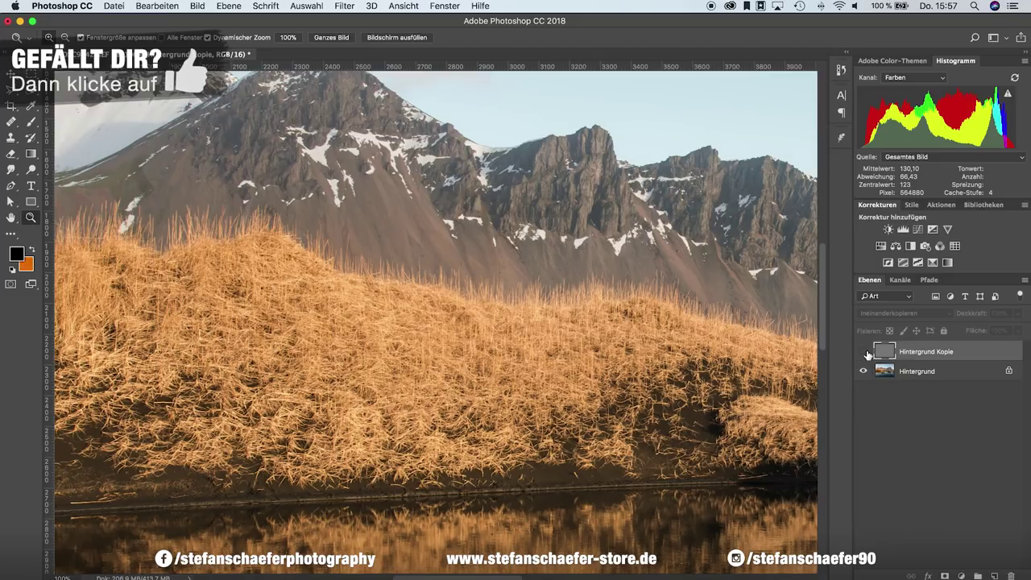
click(863, 351)
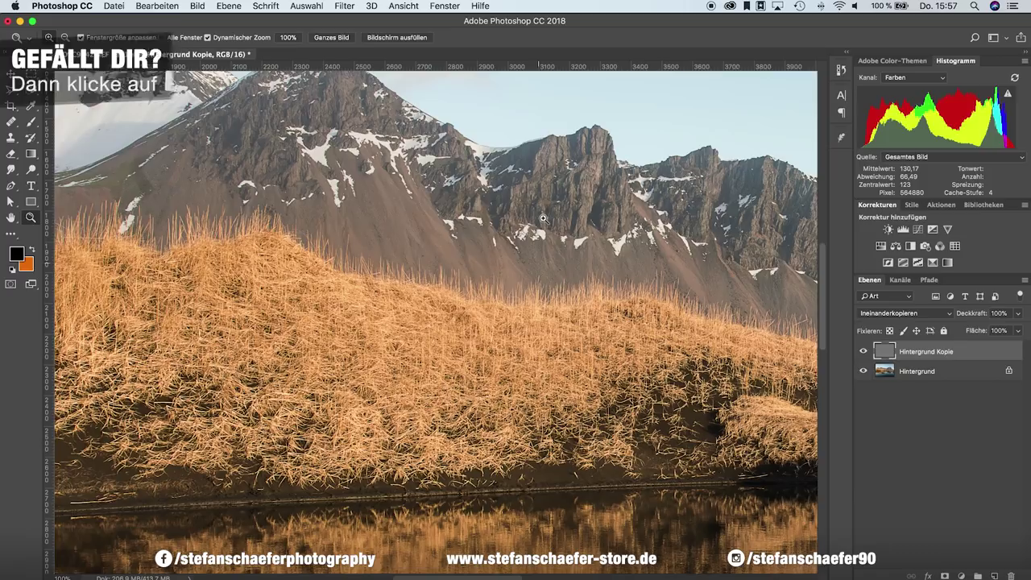
drag(501, 214, 565, 314)
key(ctrl+r)
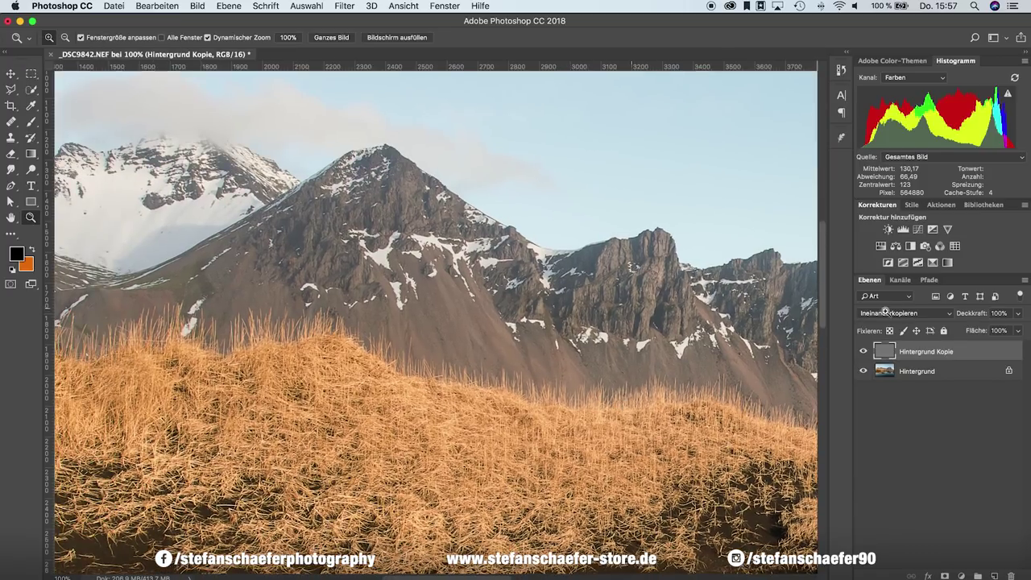
click(863, 351)
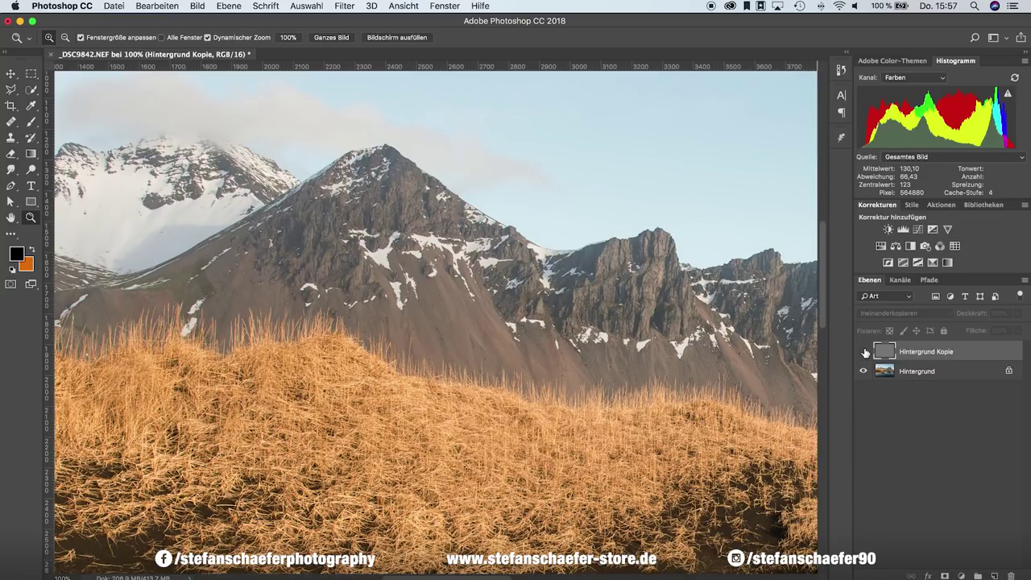
click(863, 351)
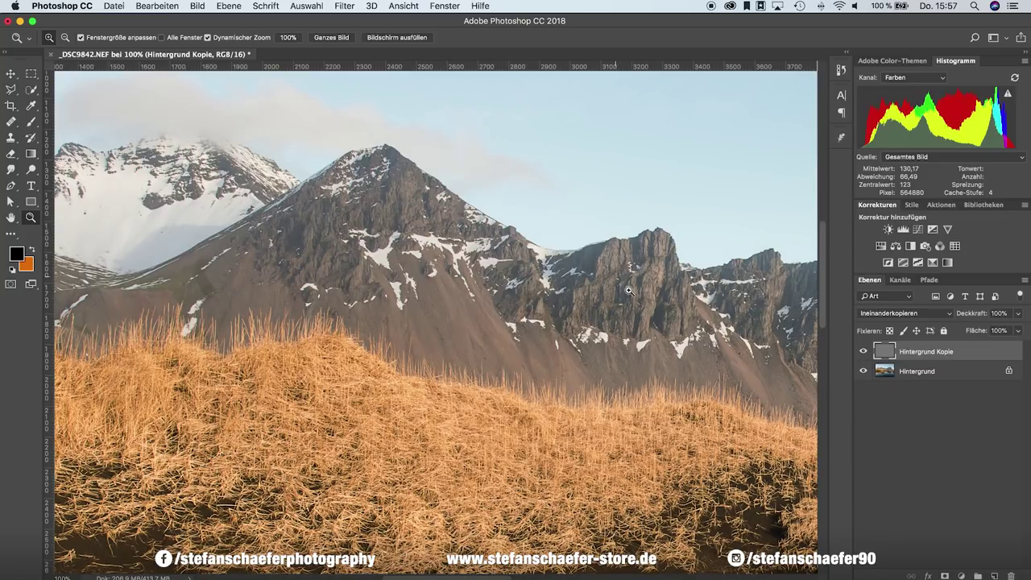
alt+click(568, 312)
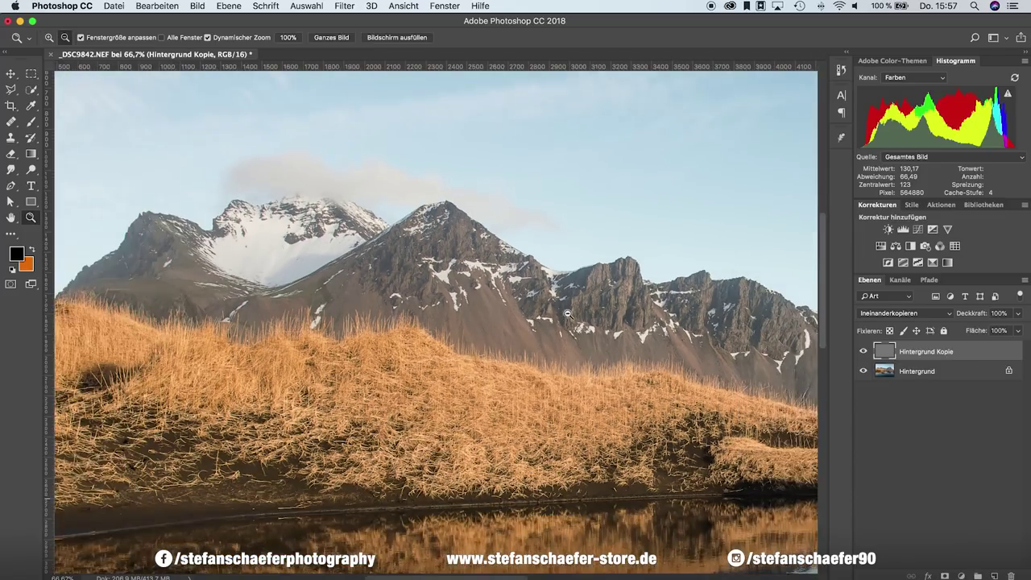
alt+click(568, 313)
alt+click(580, 316)
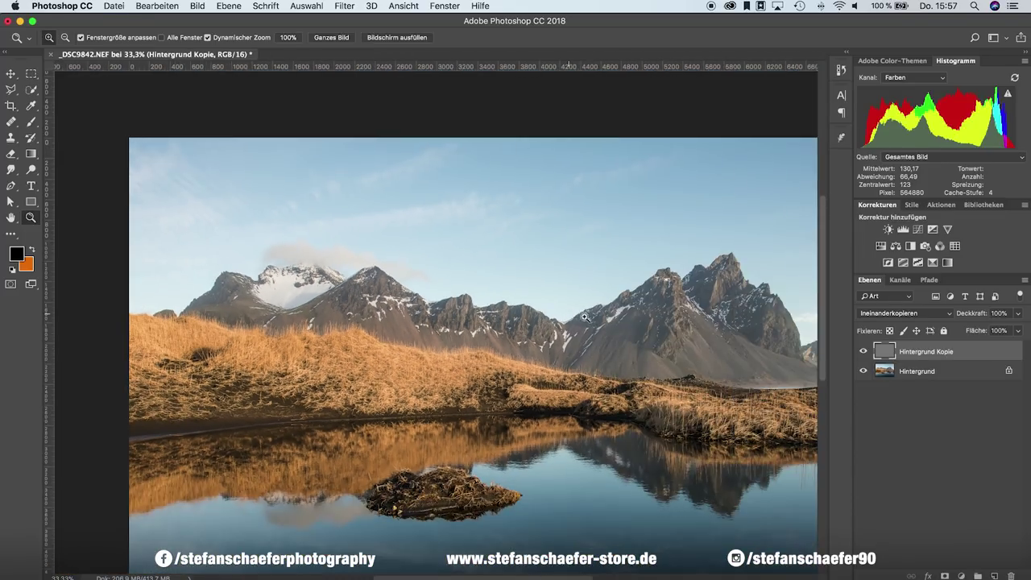
alt+click(585, 317)
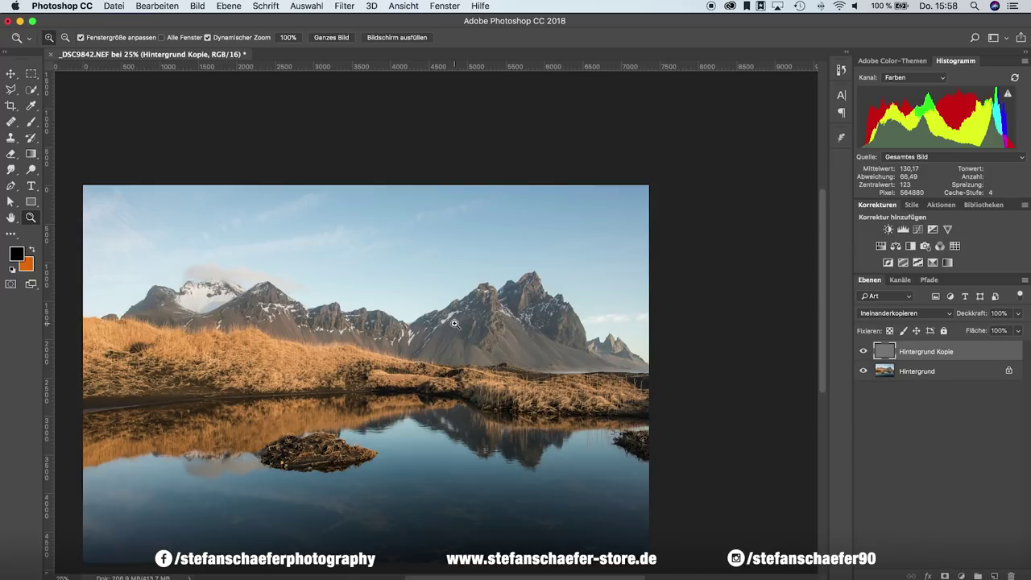
scroll(455, 323, left, 5)
scroll(455, 323, down, 2)
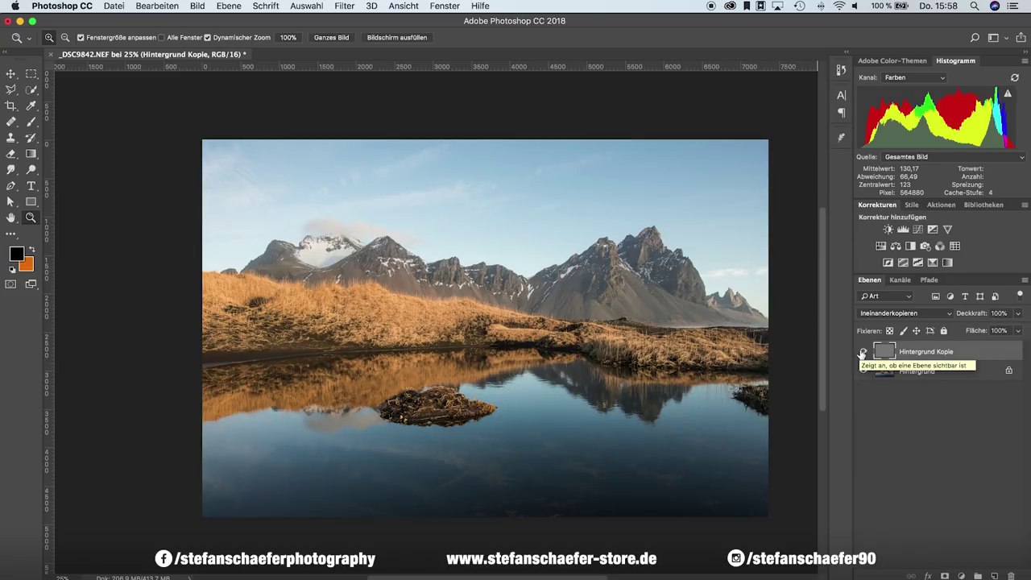
Step: Hide the high-pass layer, rename it 'Methode 1 Hochpass', and select a new Hintergrund Kopie 2
click(862, 353)
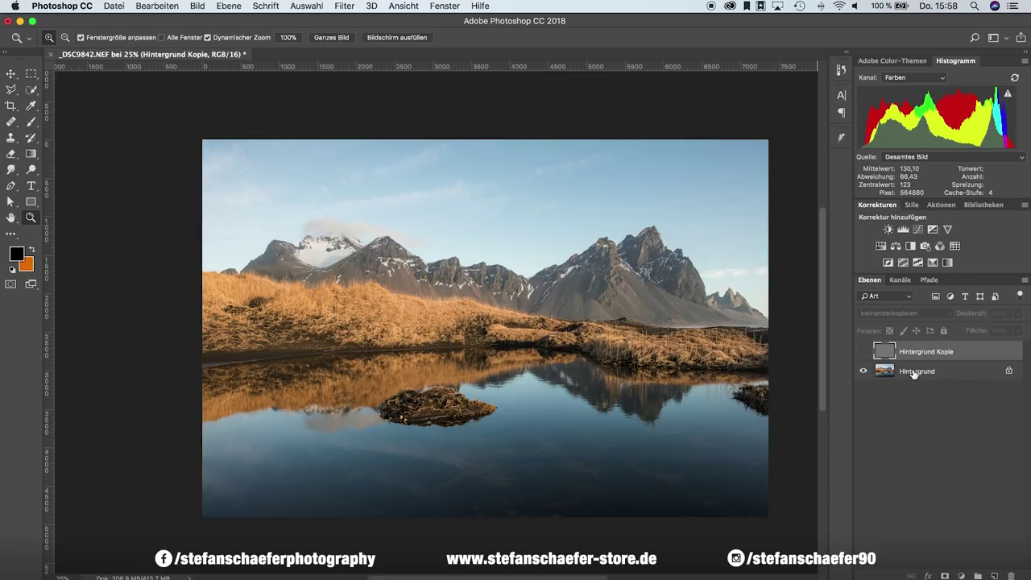
mouse_move(914, 373)
mouse_down()
mouse_move(956, 447)
mouse_move(995, 576)
mouse_up()
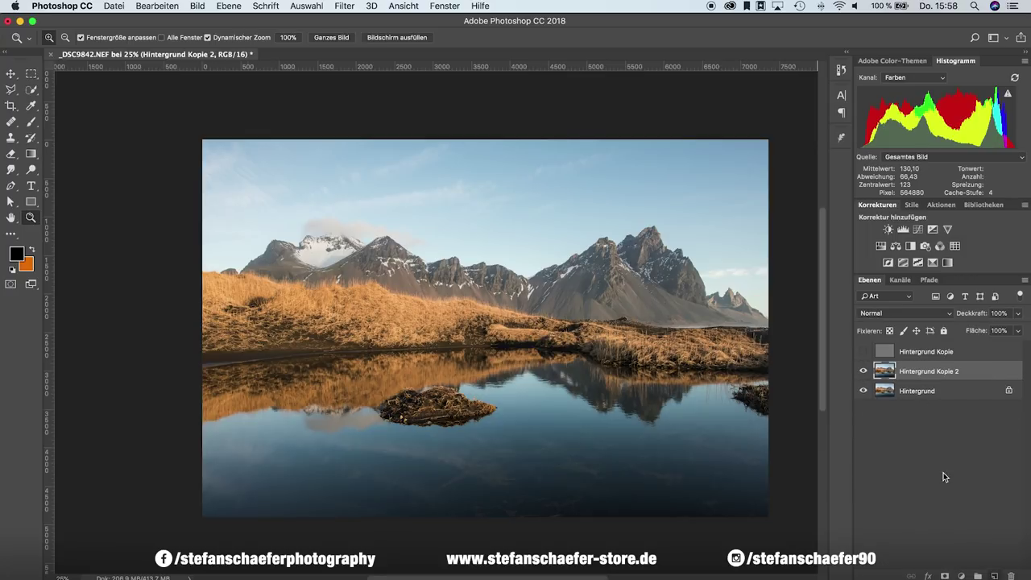
double_click(924, 353)
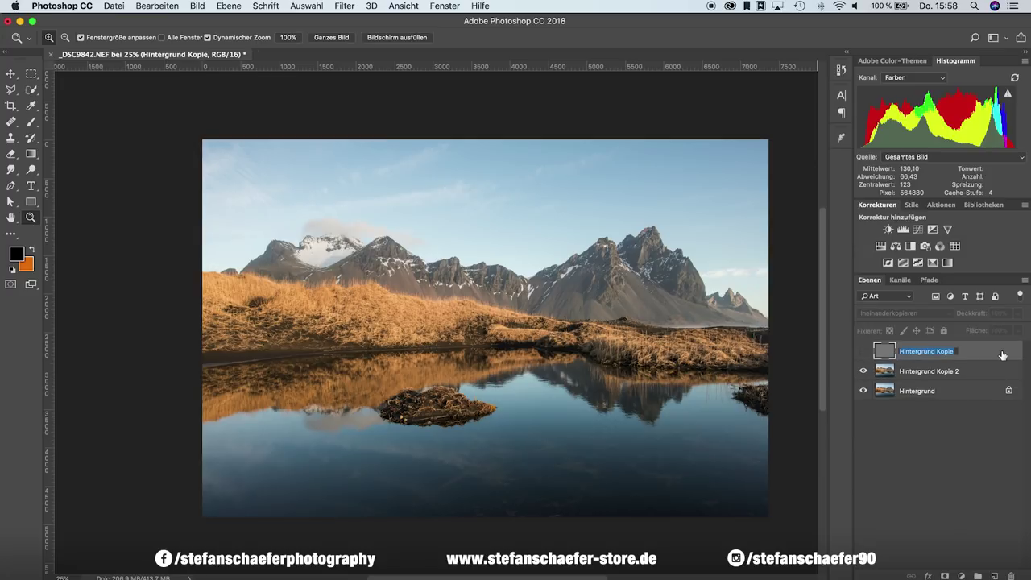
text(Methode)
text( 1 Hochpass)
key(Return)
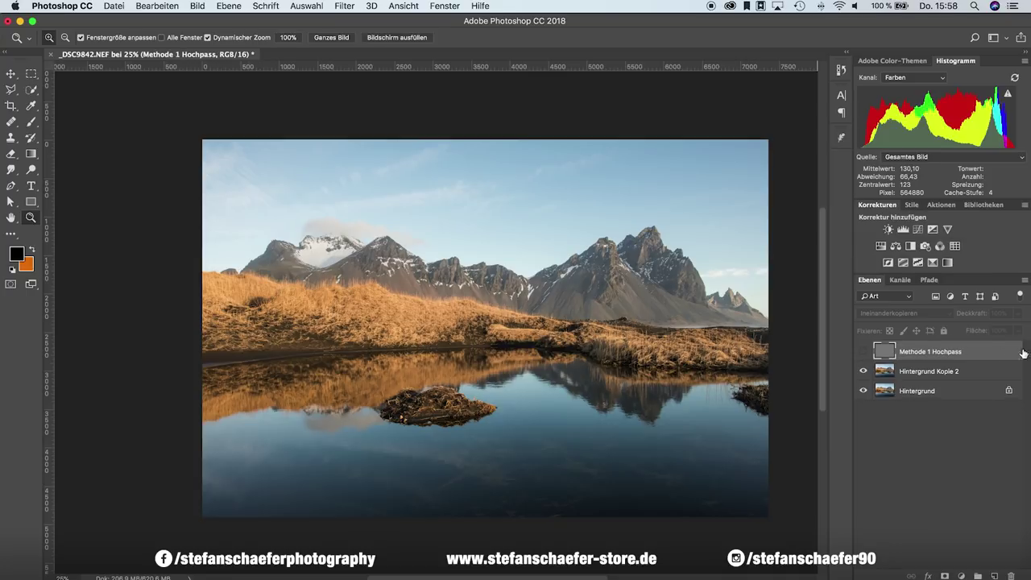
click(944, 373)
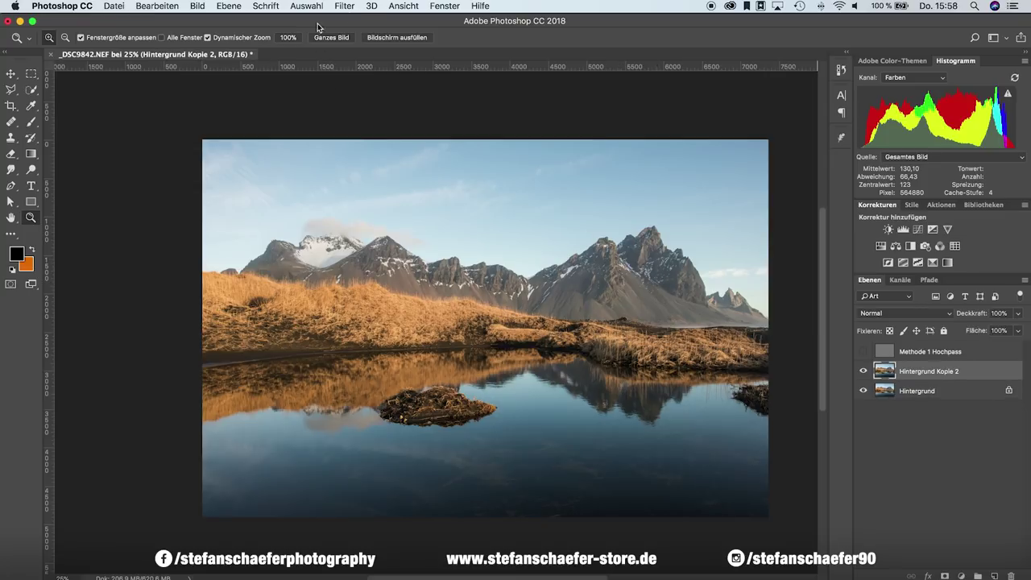
Step: Open the Unscharf maskieren filter and centre its preview on the grass close up
click(346, 6)
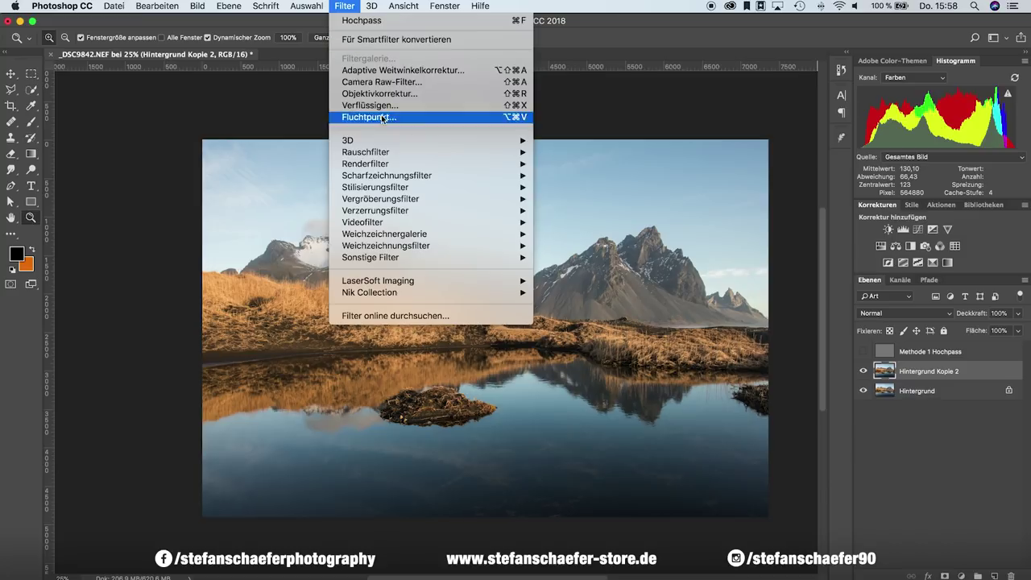
mouse_move(387, 175)
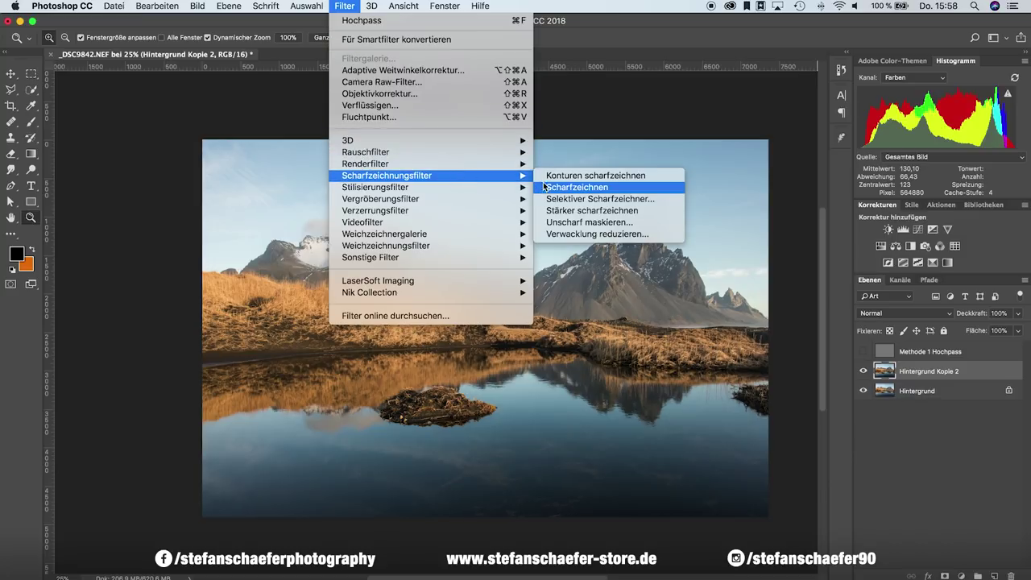
click(594, 222)
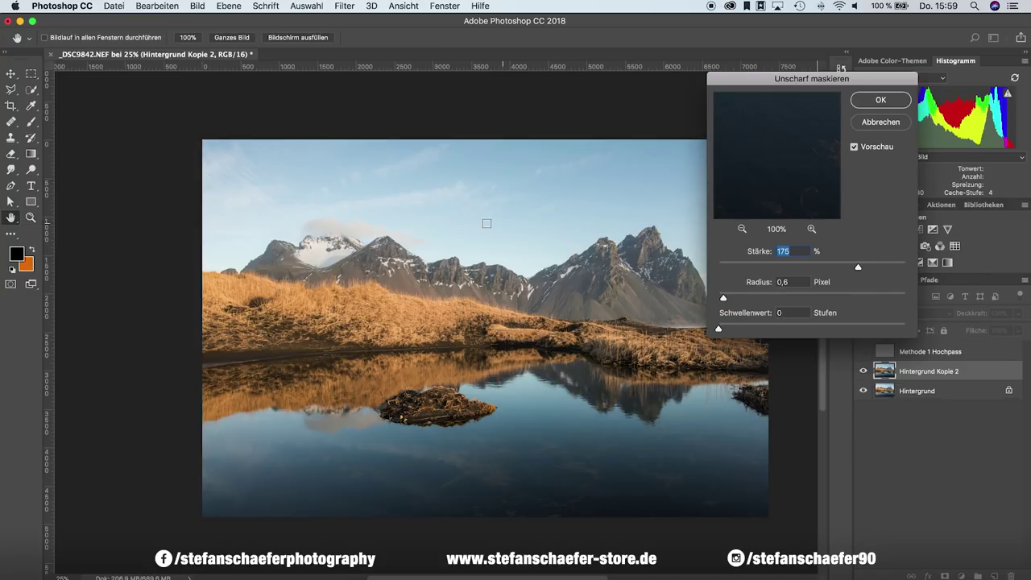
mouse_move(760, 183)
mouse_down()
mouse_move(806, 154)
mouse_move(796, 214)
mouse_up()
drag(771, 134, 799, 229)
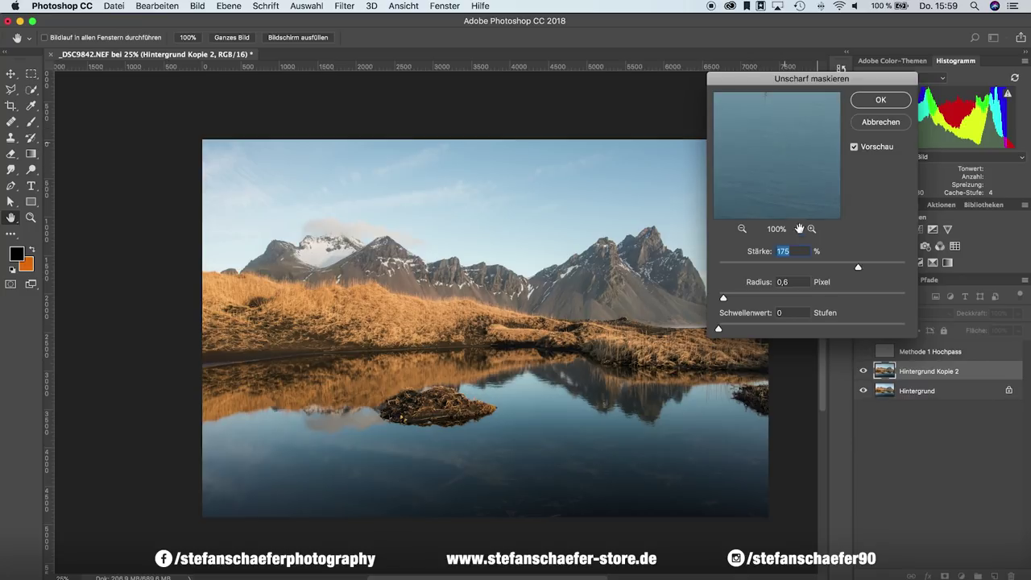
drag(776, 151, 800, 220)
drag(769, 140, 781, 187)
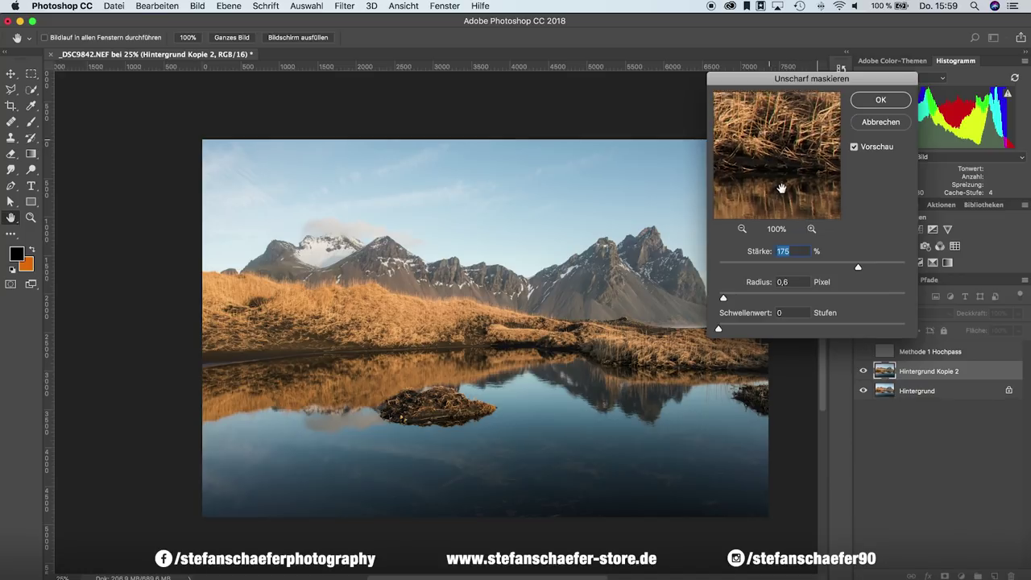
drag(802, 137, 785, 157)
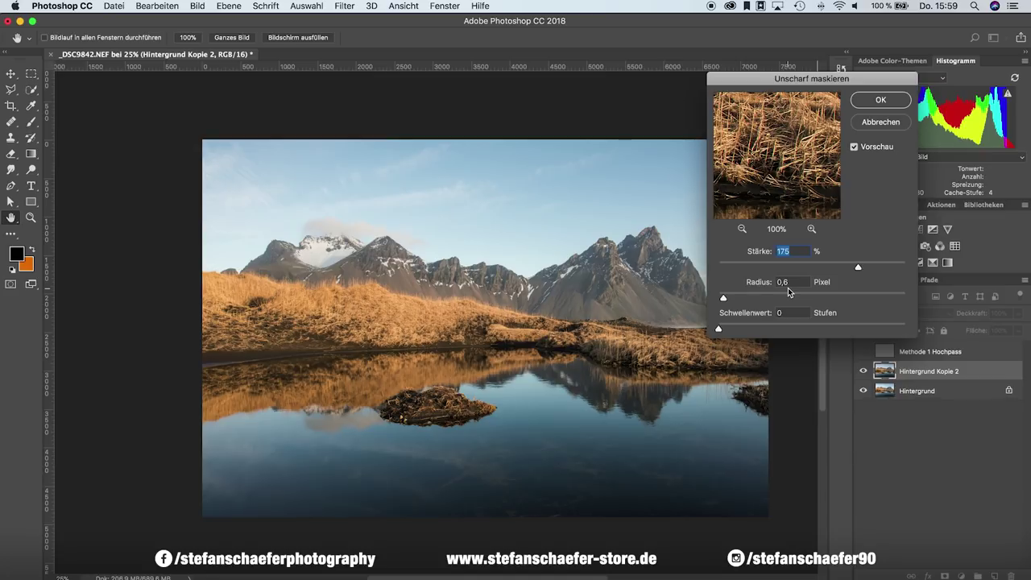
Step: Set Unscharf maskieren to 180% strength, 0,8 pixel radius and threshold 0
drag(723, 298, 782, 299)
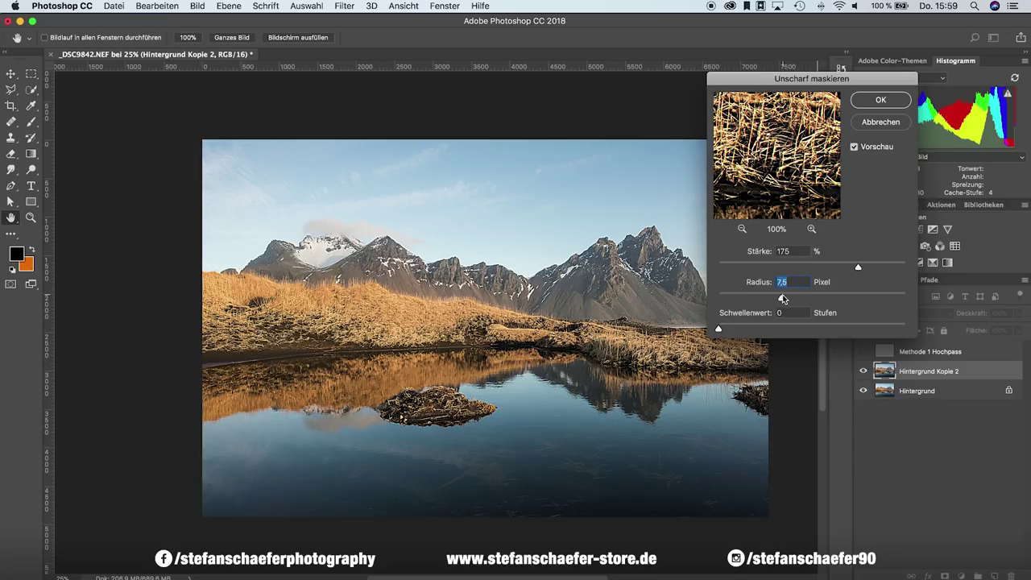
drag(783, 293, 736, 300)
drag(735, 300, 727, 300)
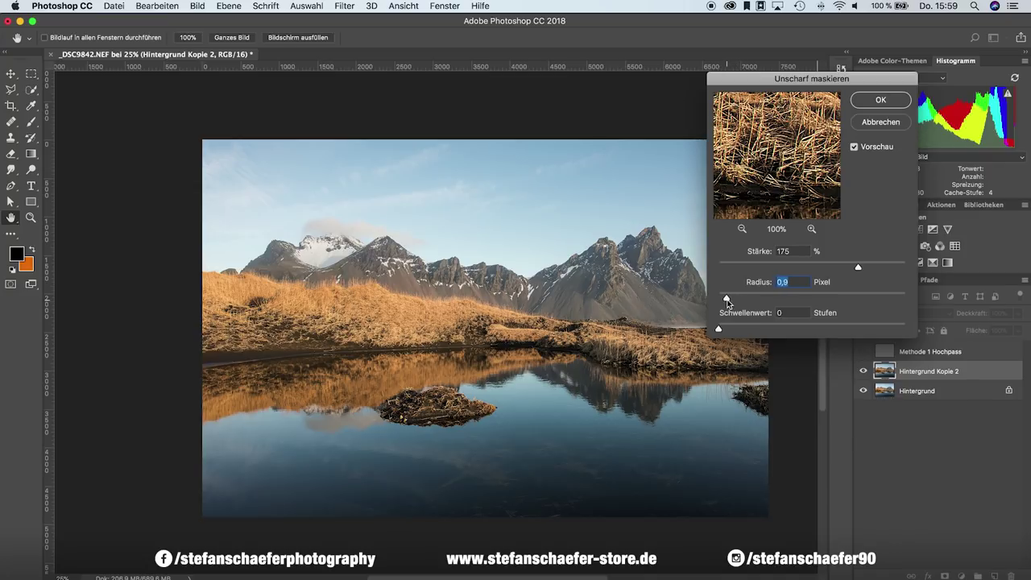
drag(728, 300, 725, 302)
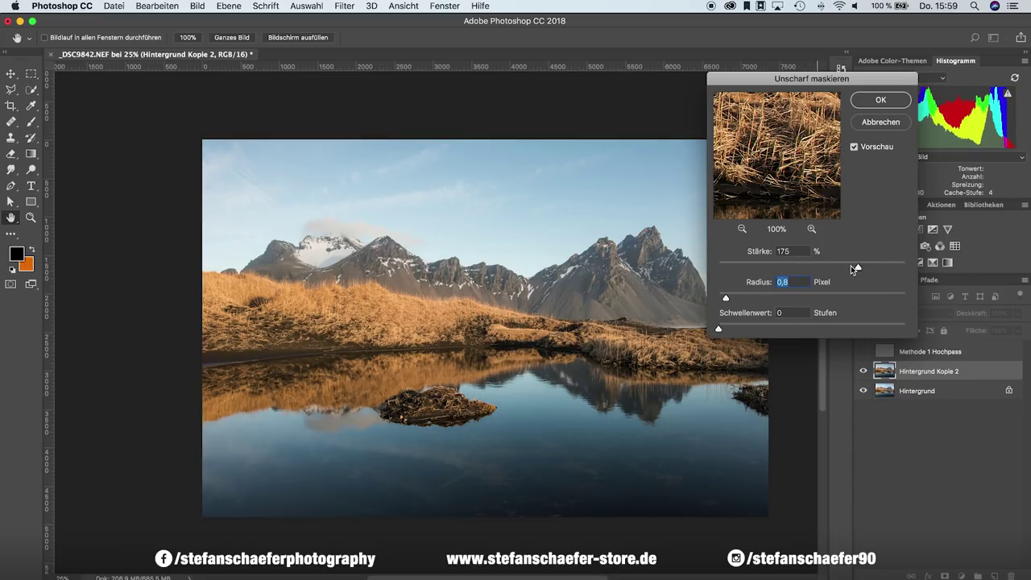
mouse_move(859, 268)
mouse_down()
mouse_move(876, 272)
mouse_move(860, 269)
mouse_up()
Step: Apply the unsharp mask and zoom in to 100% on the grass
click(887, 105)
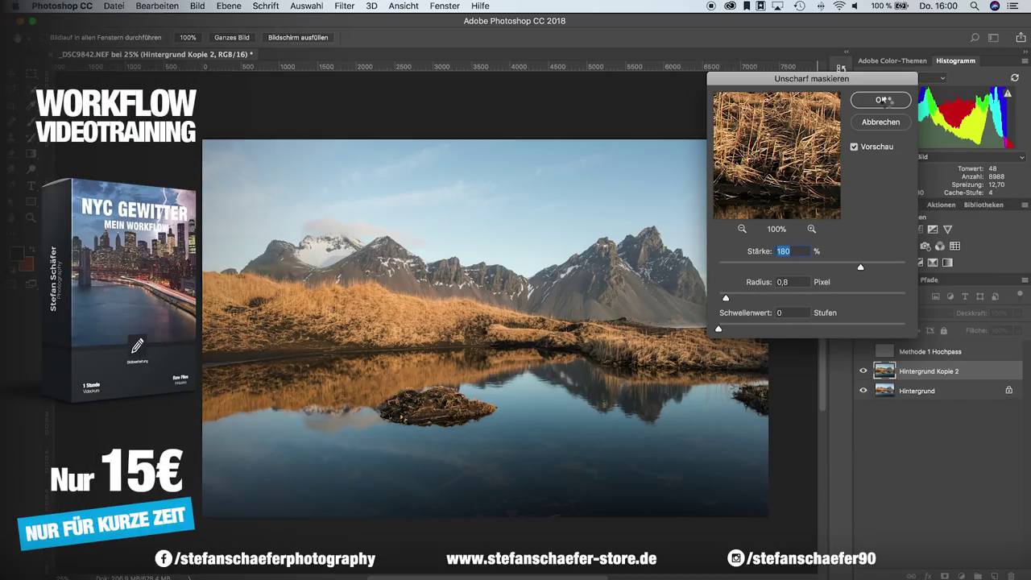
click(488, 344)
click(488, 344)
click(487, 344)
click(410, 335)
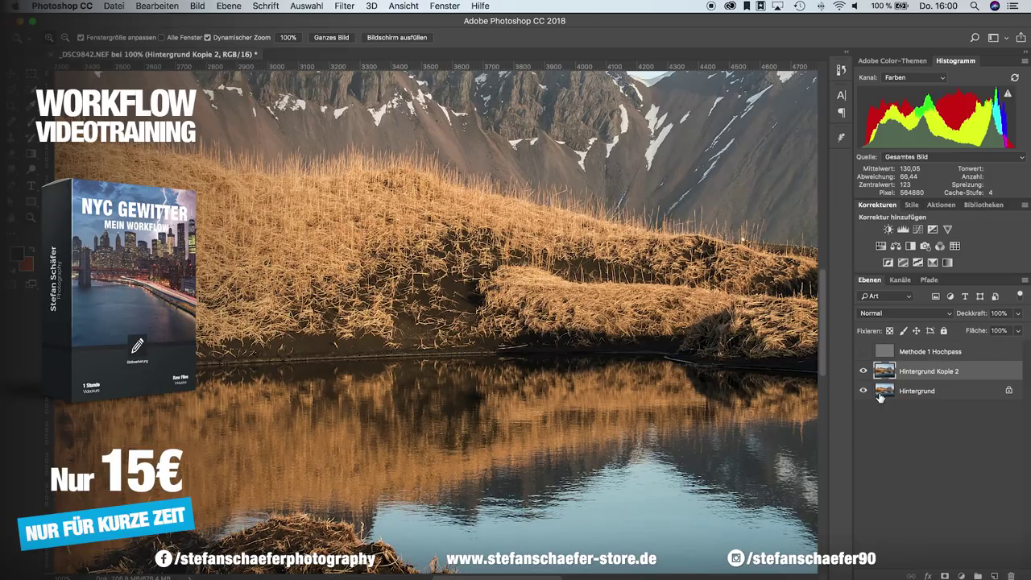
Step: Toggle Hintergrund Kopie 2's visibility to compare the sharpened grass with the original
click(864, 371)
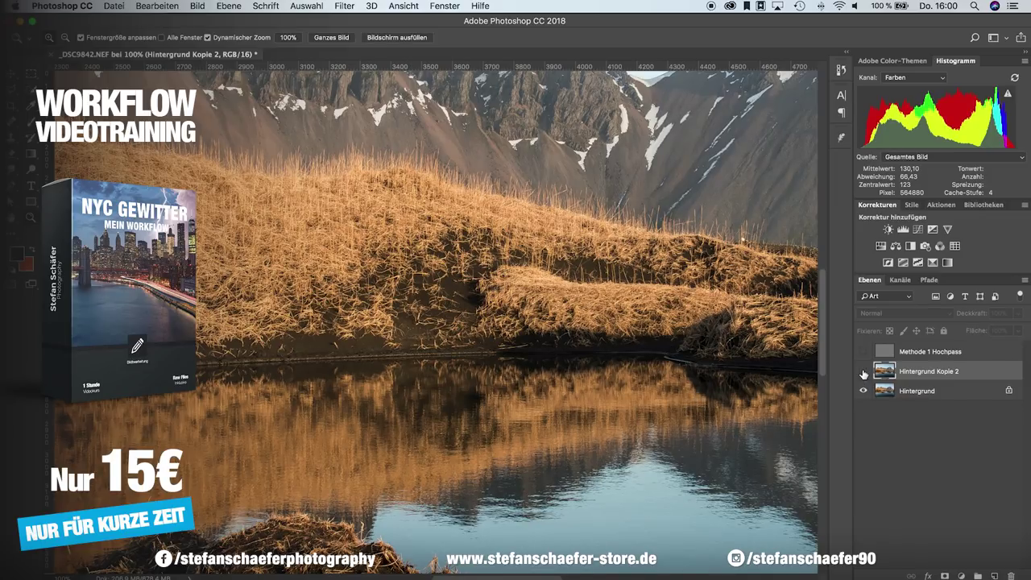
click(863, 371)
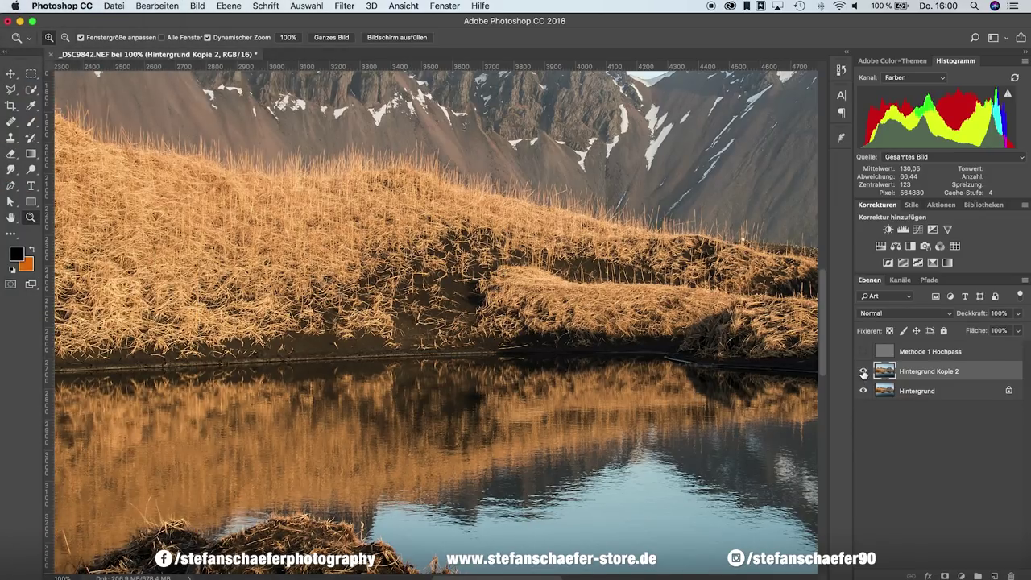
click(864, 371)
click(863, 371)
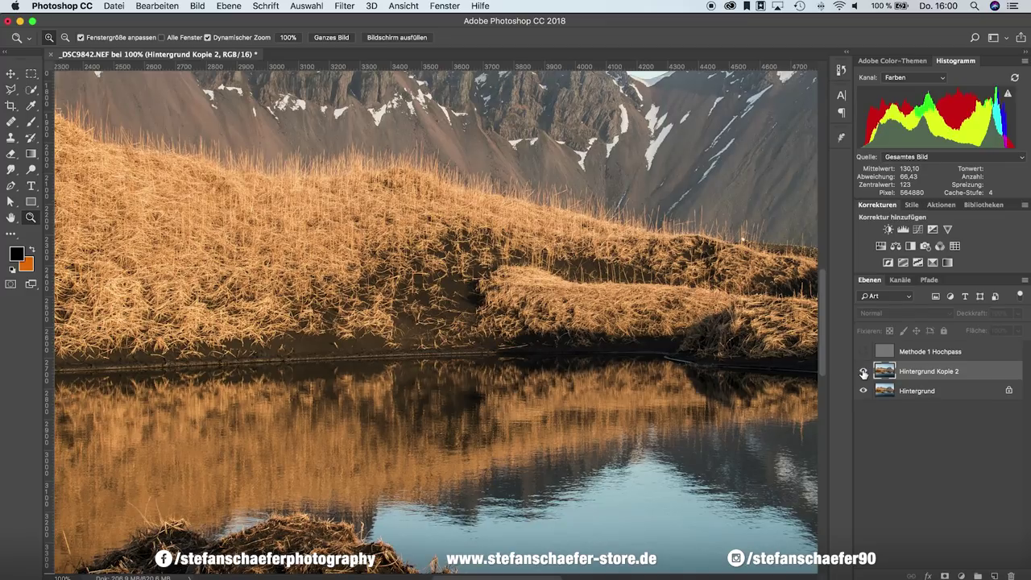
click(863, 372)
click(864, 371)
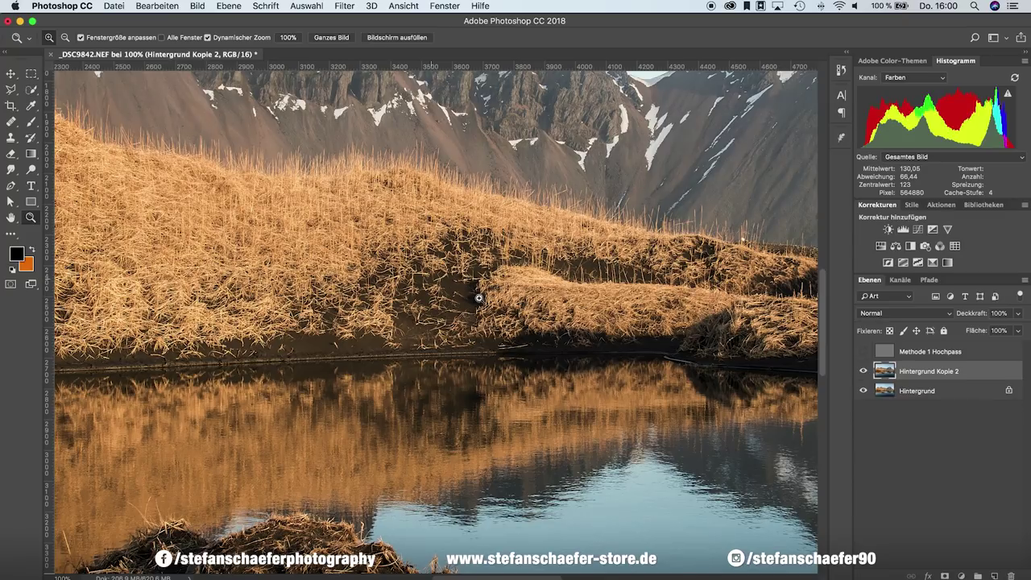
Step: Rename layer Hintergrund Kopie 2 to 'Methode 2 Unscharf Maskieren'
scroll(542, 263, up, 3)
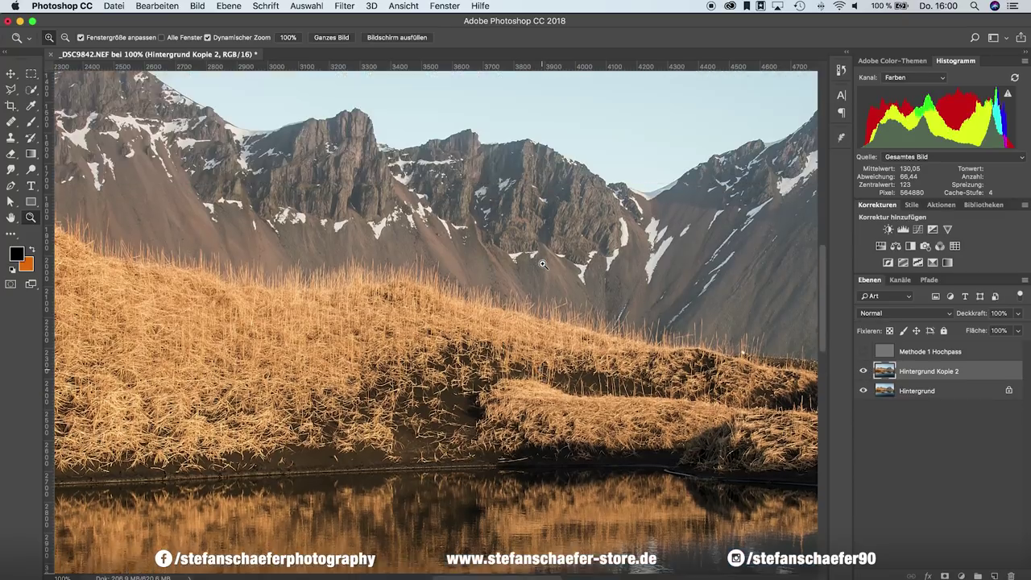
scroll(542, 264, up, 3)
scroll(542, 263, down, 4)
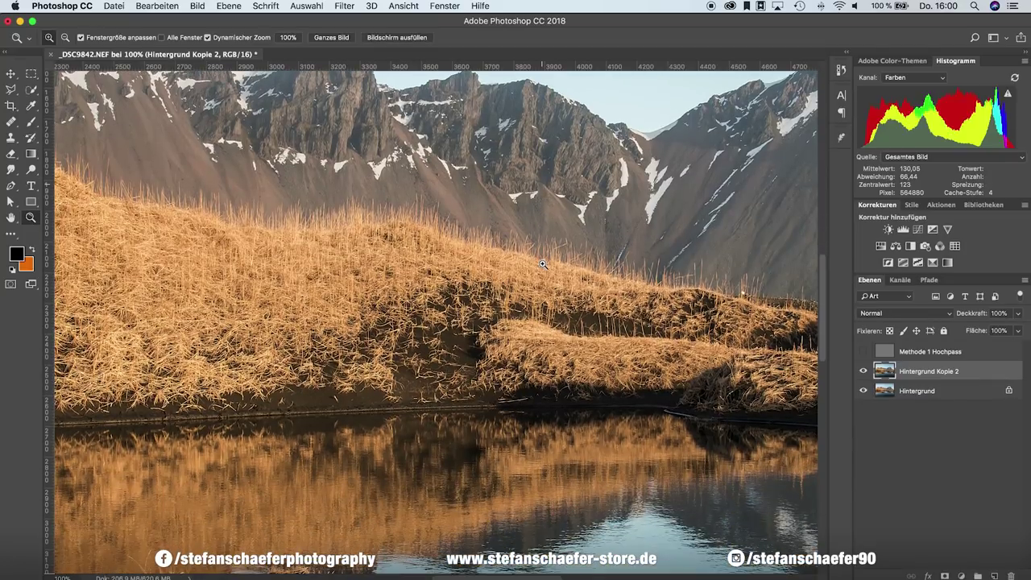
double_click(927, 372)
text(Methode 2)
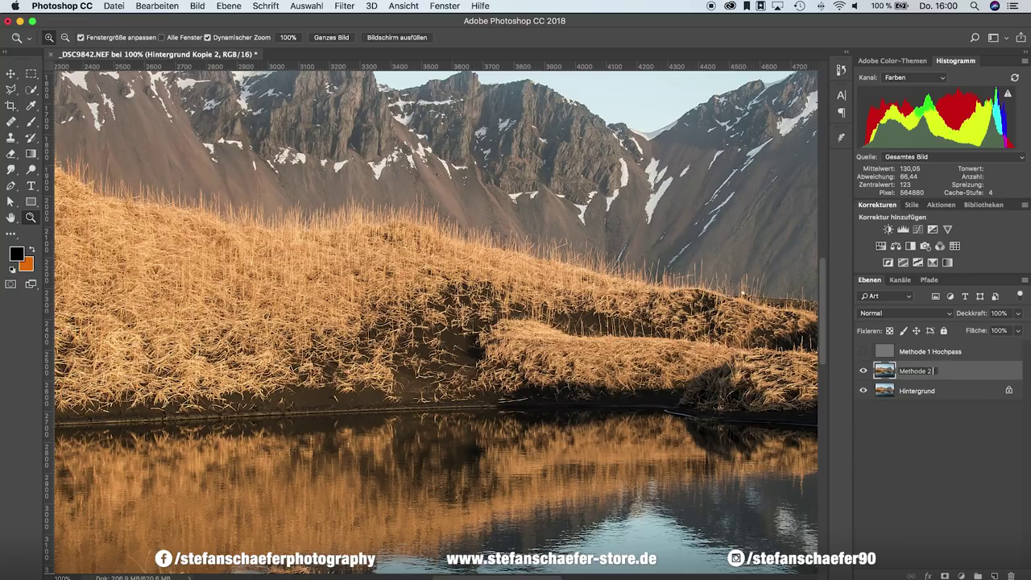
text( Unscharf Maskieren)
key(Return)
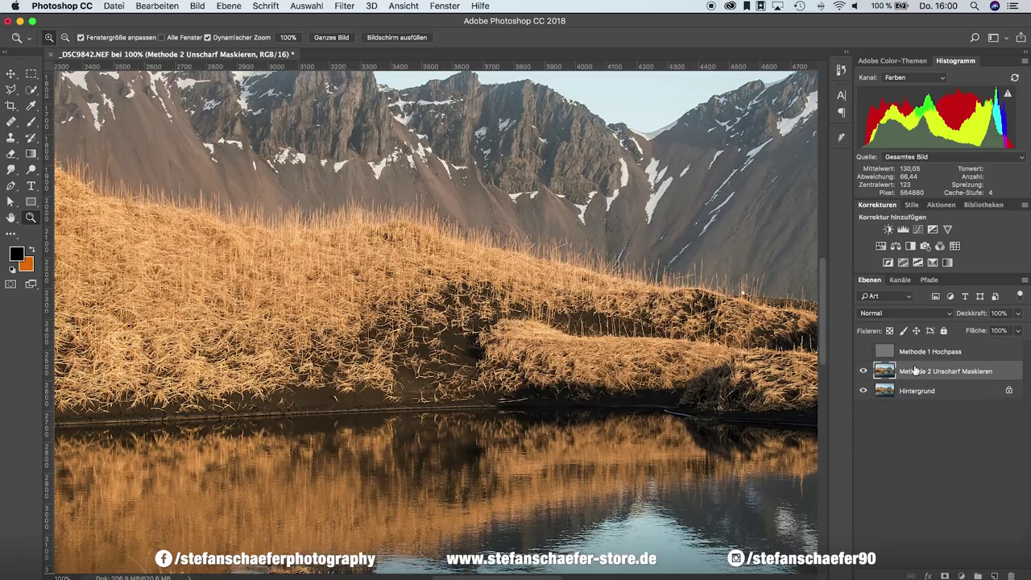
Step: Hide Methode 2, duplicate Hintergrund with Ctrl+J, and invert the top copy with Ctrl+I
click(863, 371)
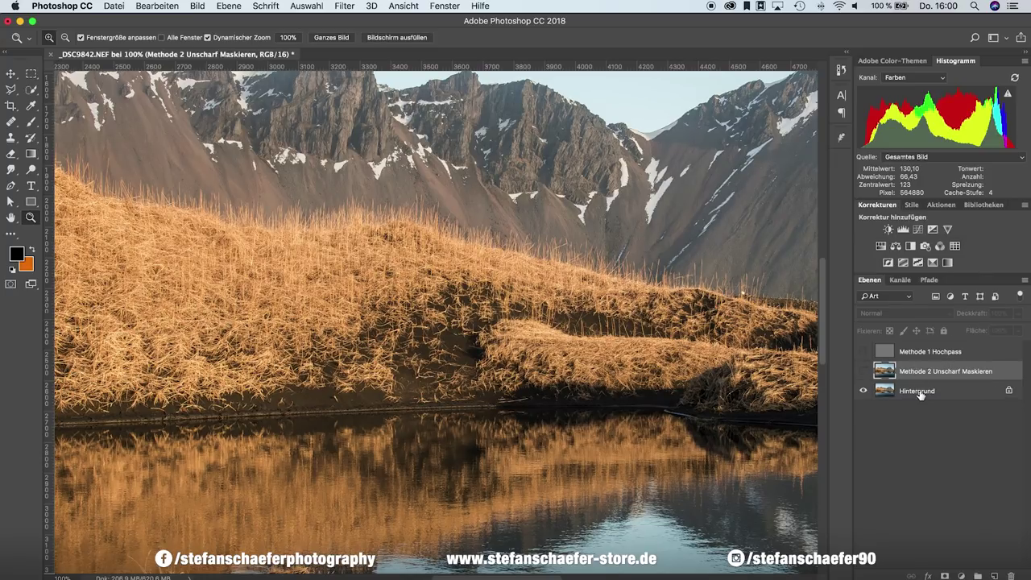
click(920, 393)
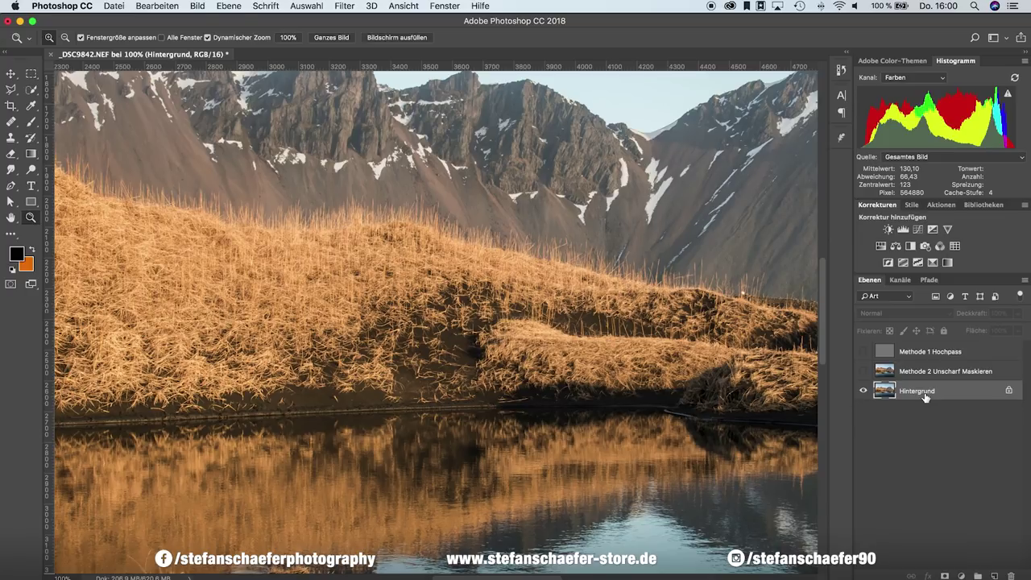
key(ctrl+j)
key(ctrl+j)
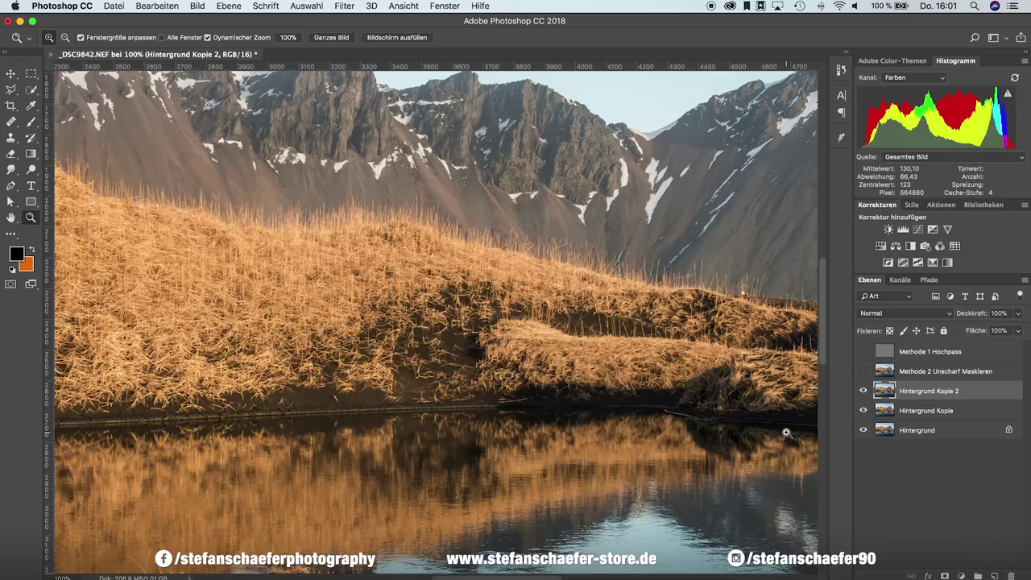
key(ctrl+i)
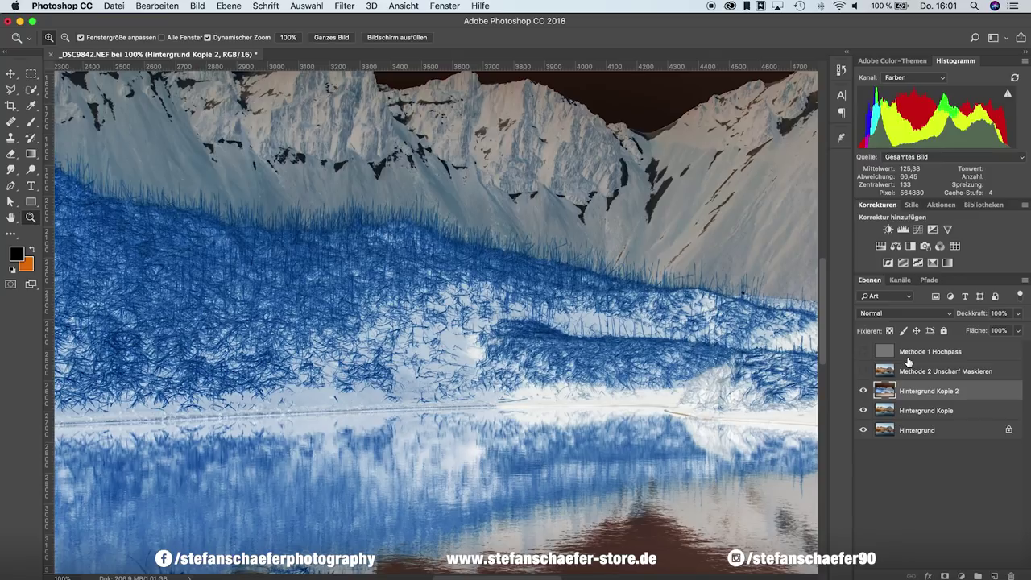
Step: Choose Strahlendes Licht as the blend mode for the inverted Hintergrund Kopie 2
click(907, 314)
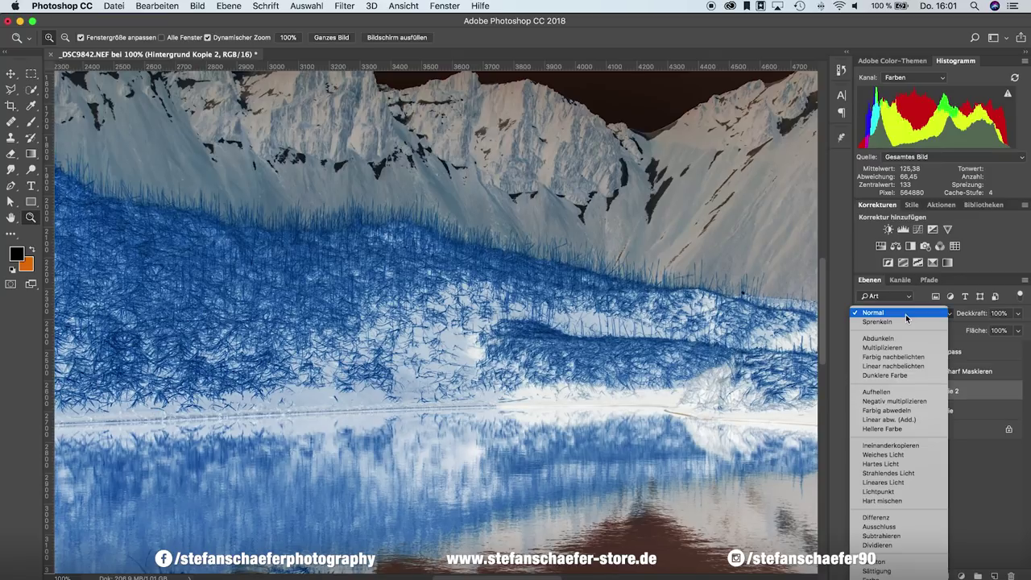
click(894, 474)
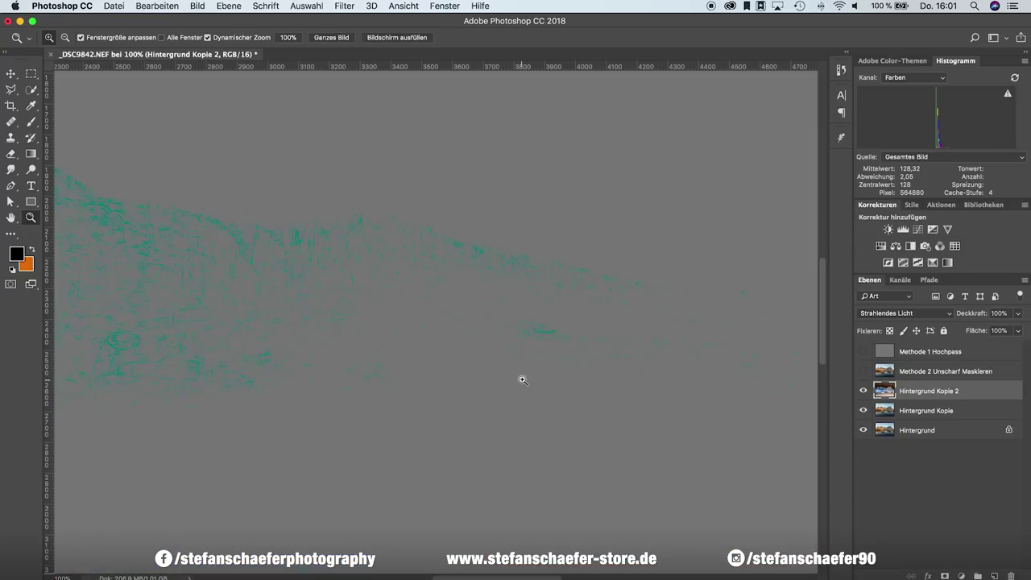
Step: Zoom out to the whole image and group both background copies into Gruppe 1
alt+click(488, 356)
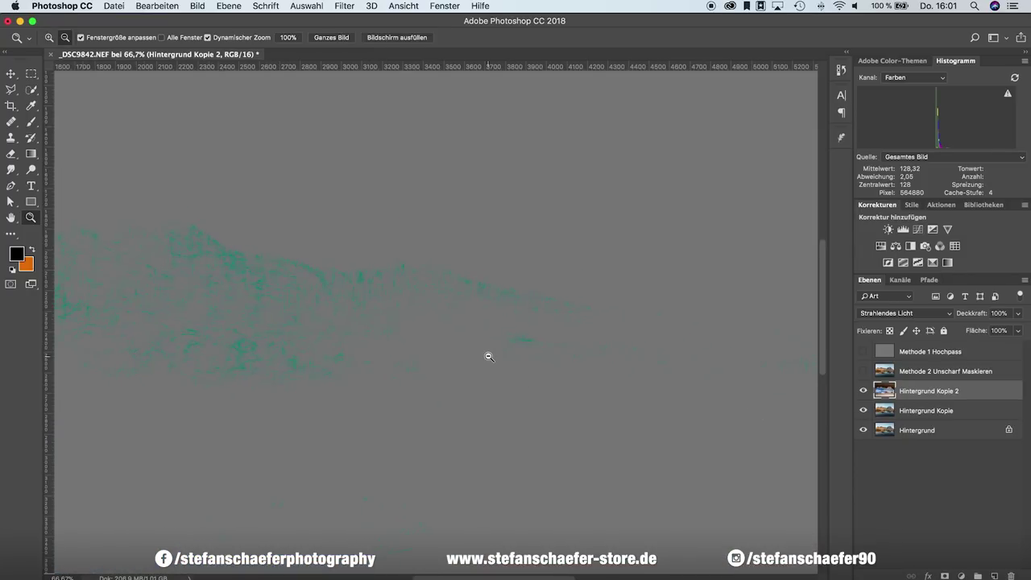
alt+click(488, 357)
alt+click(488, 357)
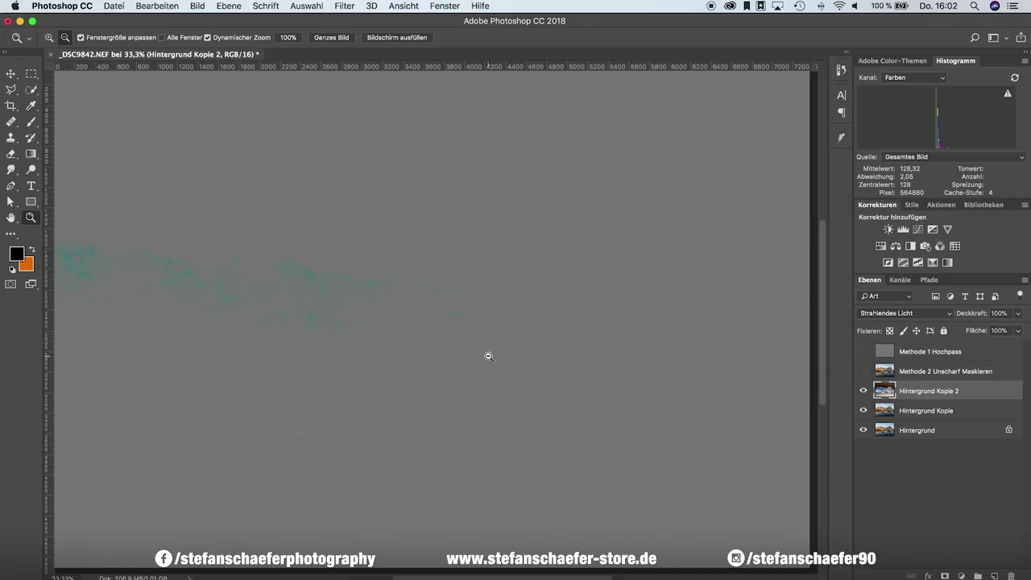
alt+click(488, 357)
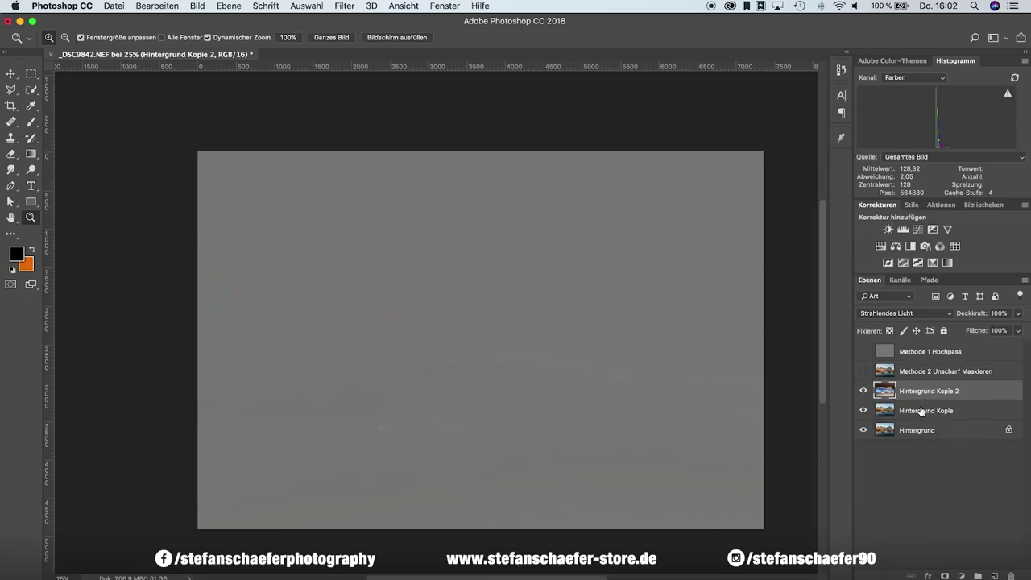
shift+click(925, 411)
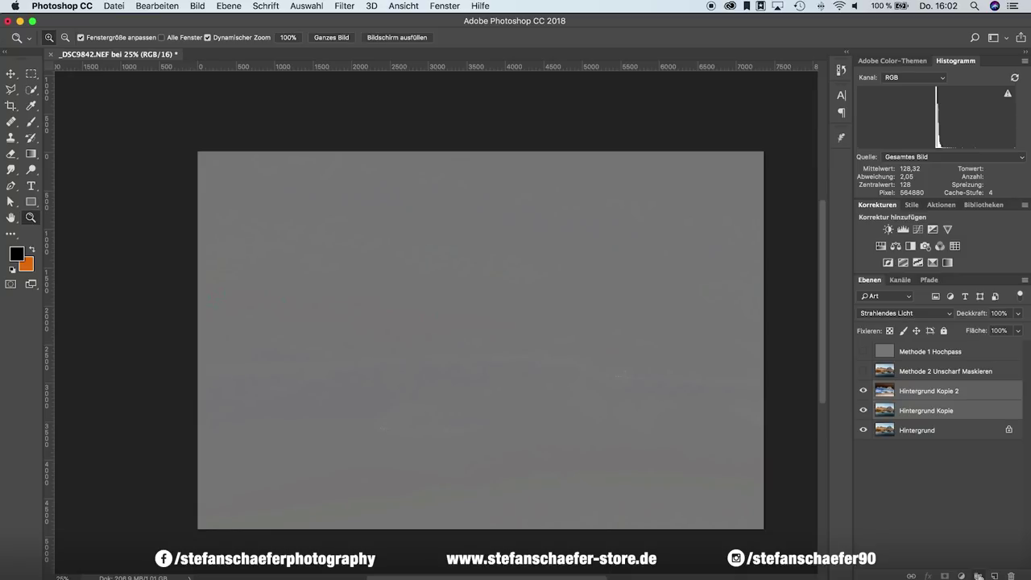
click(977, 575)
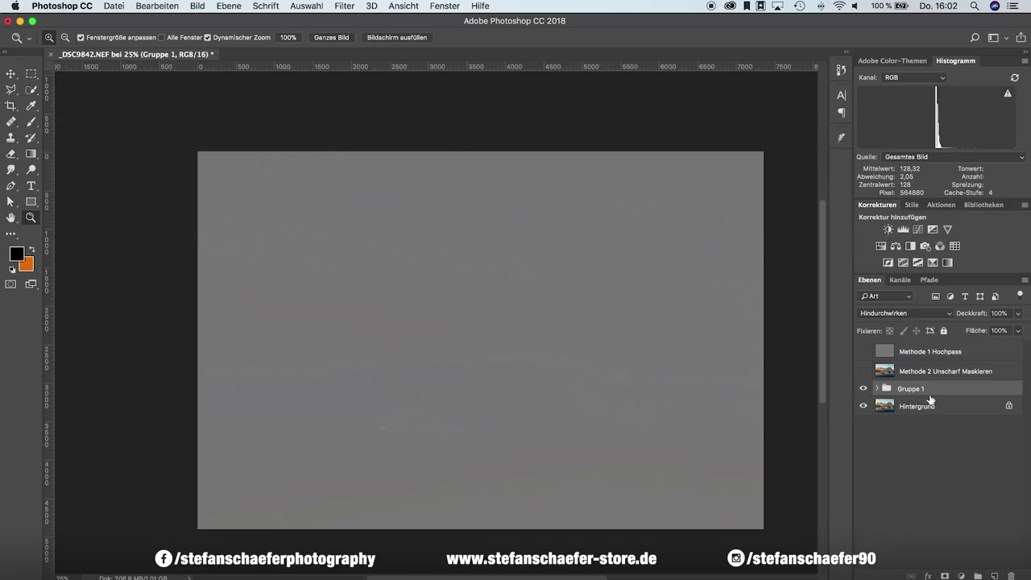
Step: Set Gruppe 1's blend mode to Ineinanderkopieren and zoom the grass to 100%
click(899, 316)
click(899, 313)
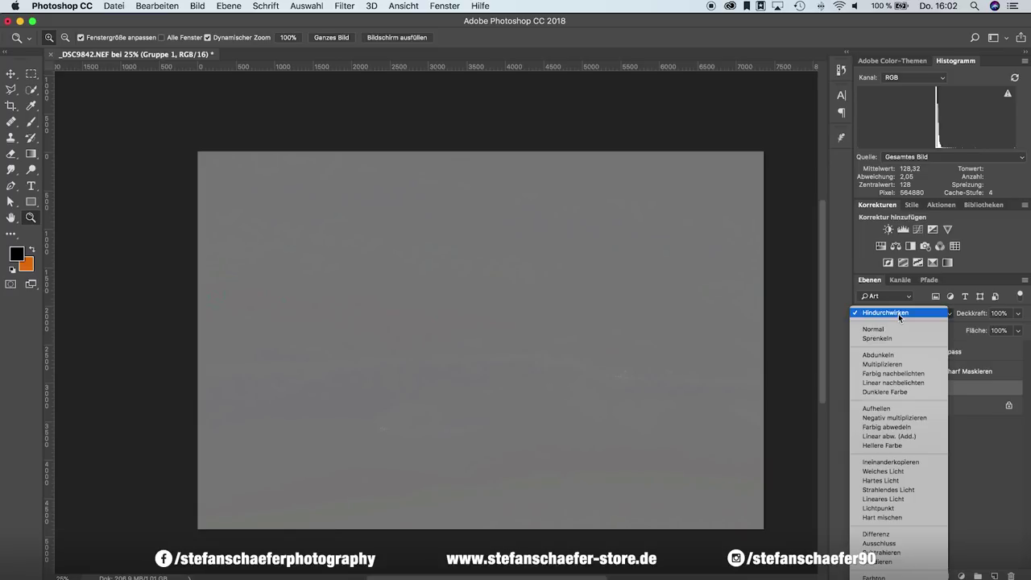
click(889, 463)
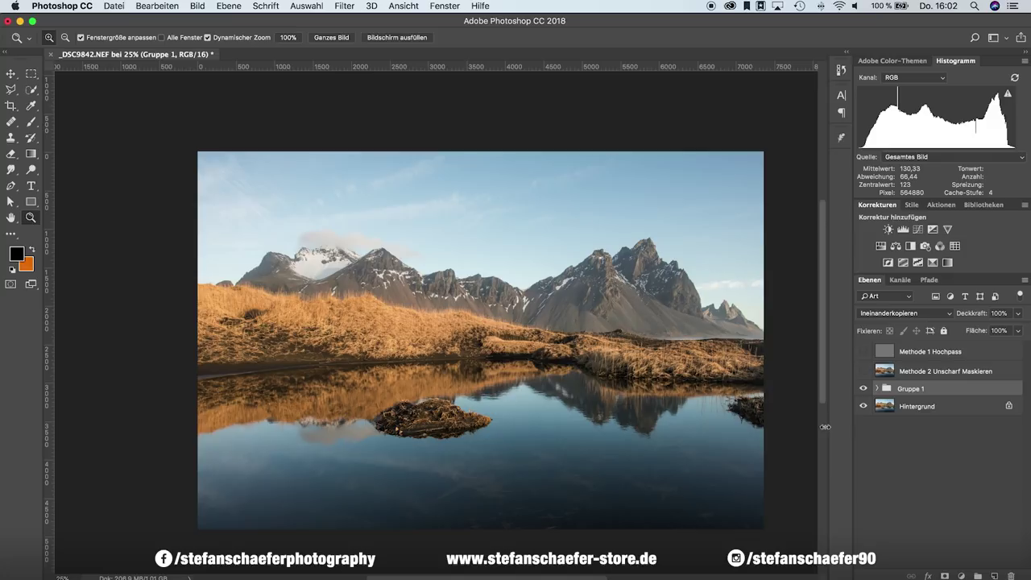
click(472, 370)
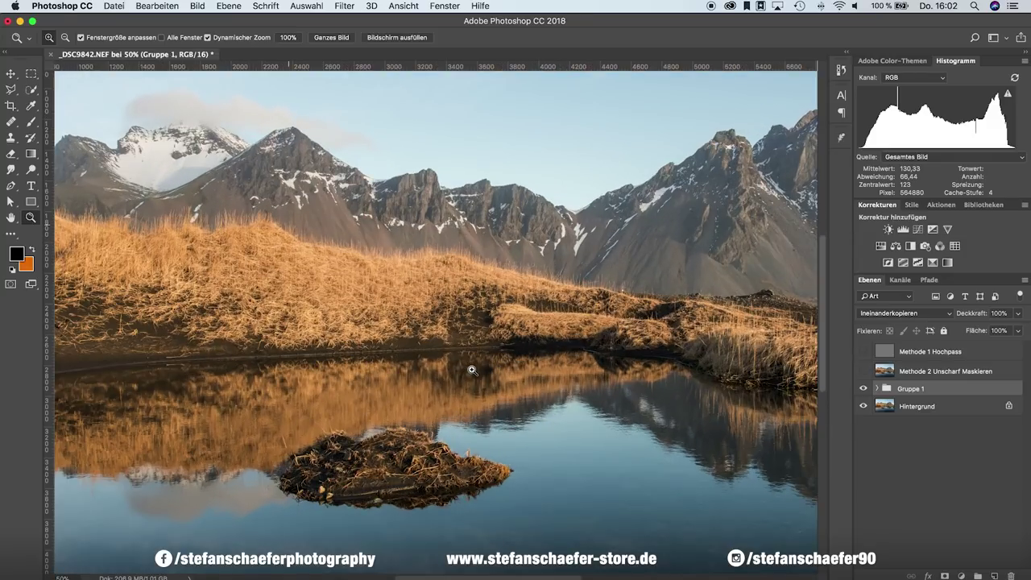
click(472, 370)
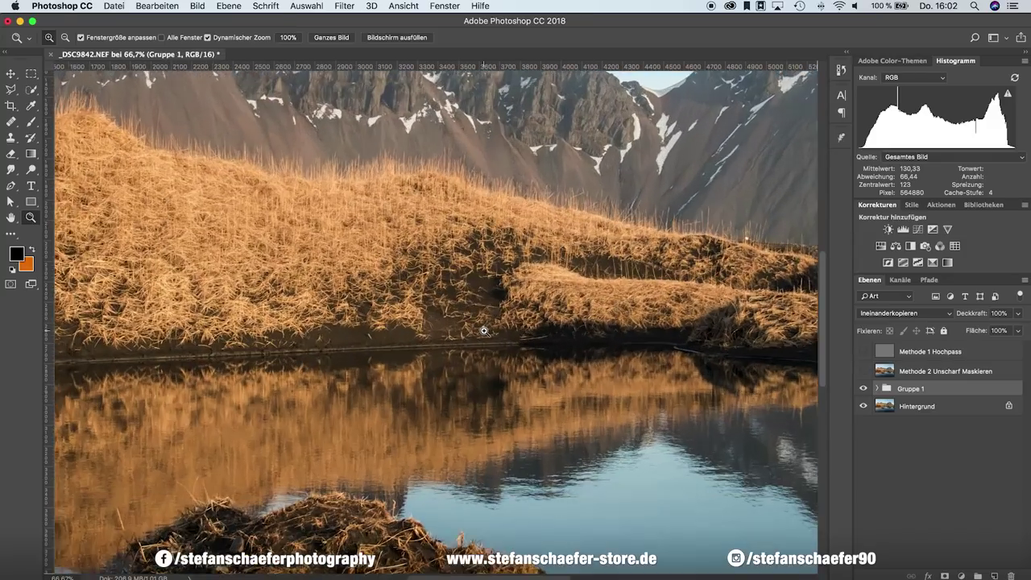
click(484, 331)
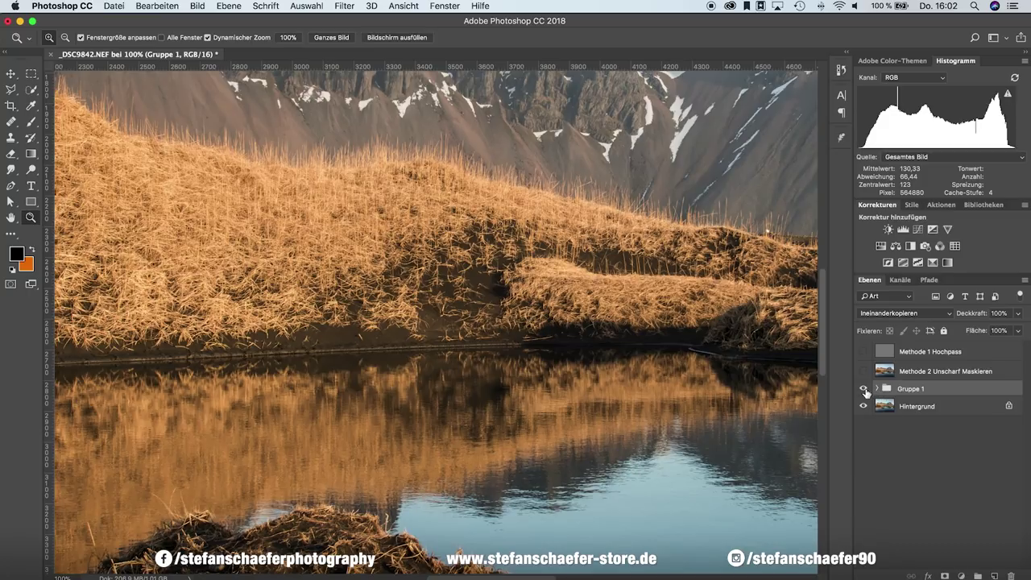
Step: Toggle Gruppe 1's visibility to compare, then expand it and select Hintergrund Kopie 2
click(864, 389)
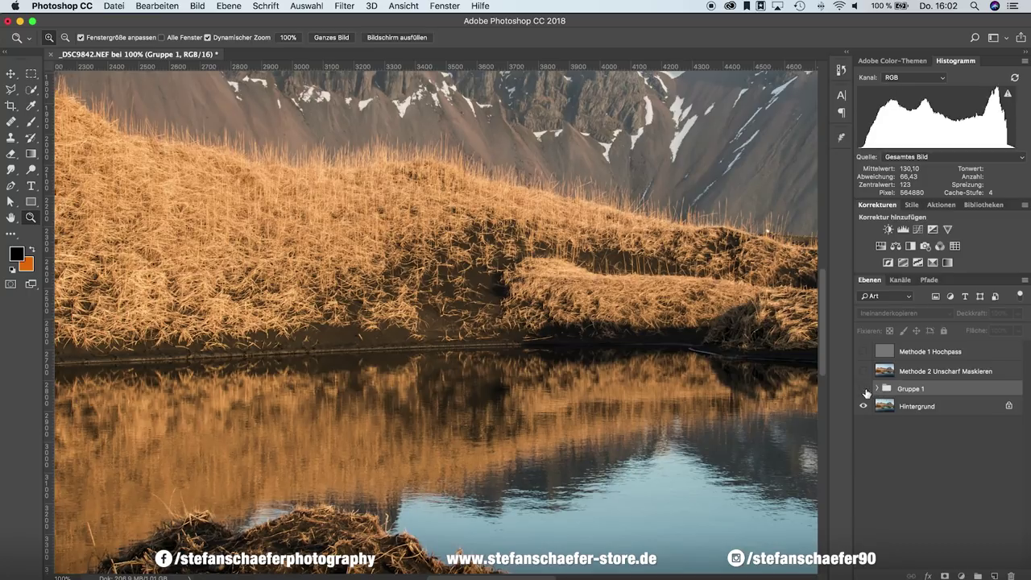
click(864, 389)
click(864, 389)
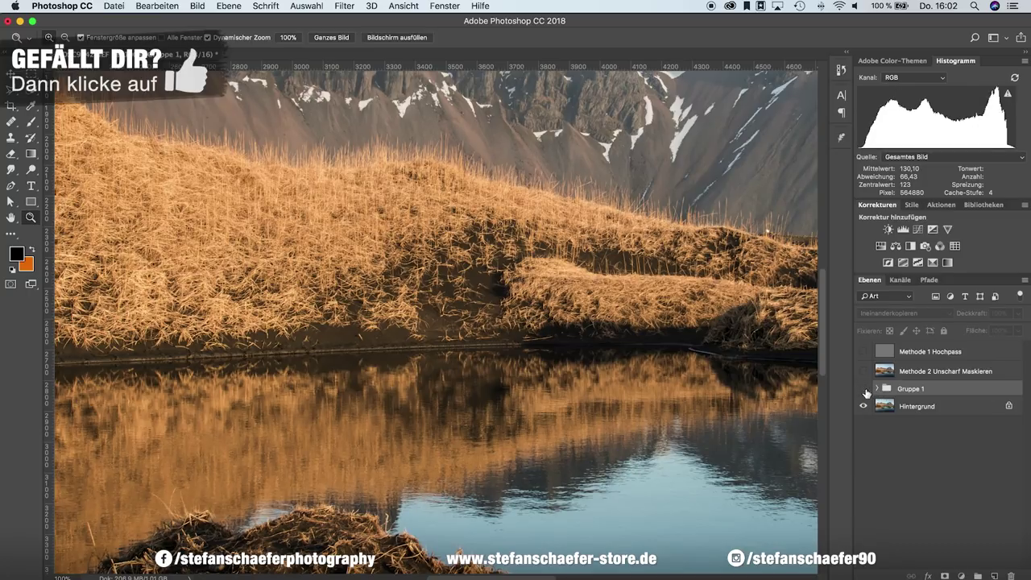
click(864, 390)
click(864, 390)
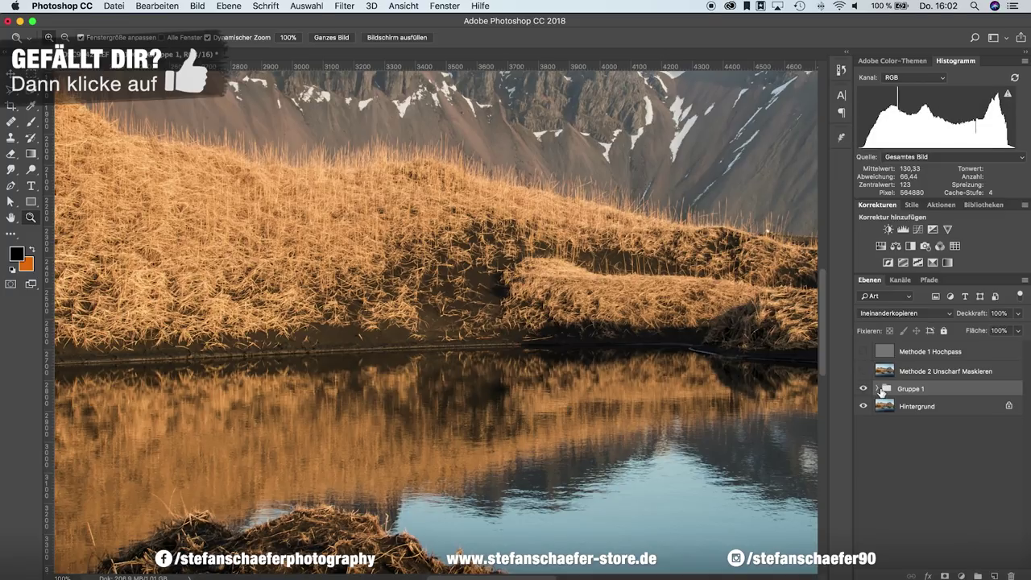
click(878, 390)
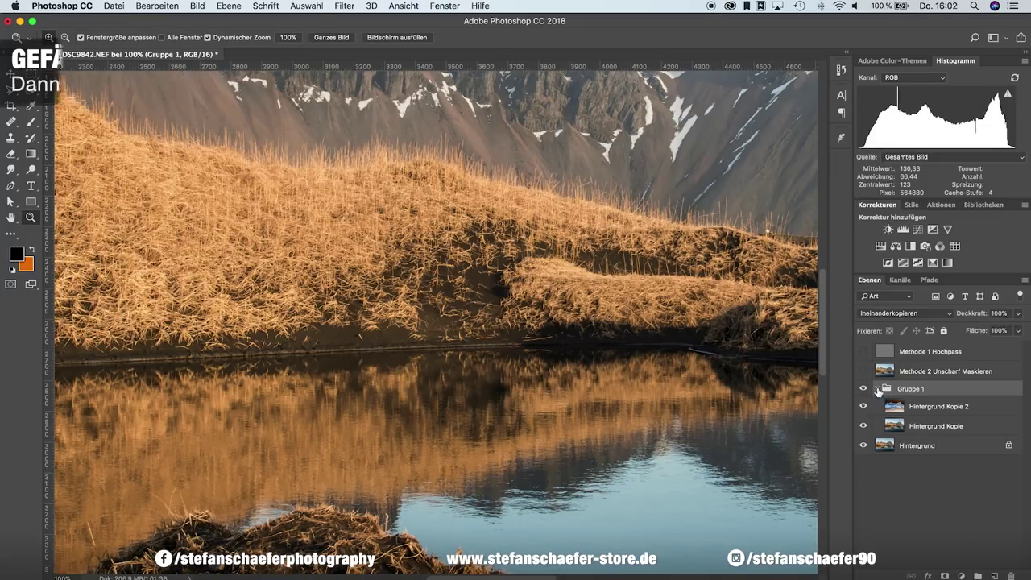
click(915, 407)
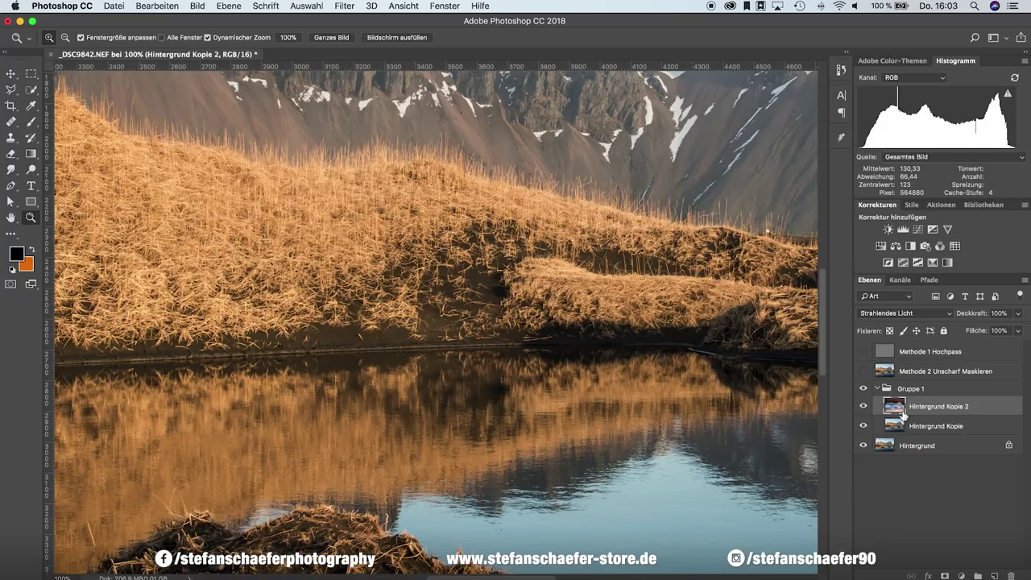
Step: Apply a Gaußscher Weichzeichner blur with radius 4,9 to Hintergrund Kopie 2
click(342, 9)
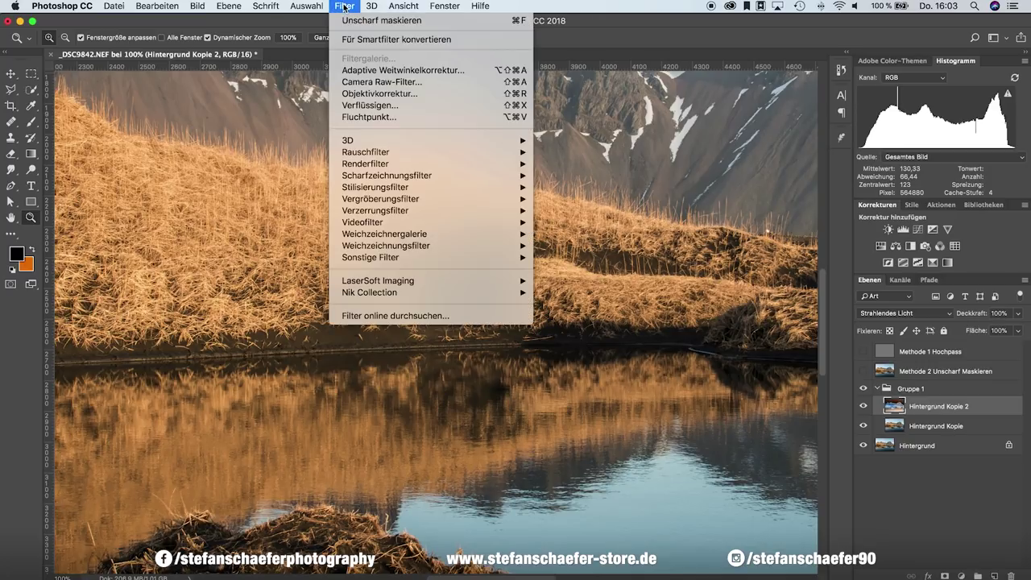
mouse_move(386, 245)
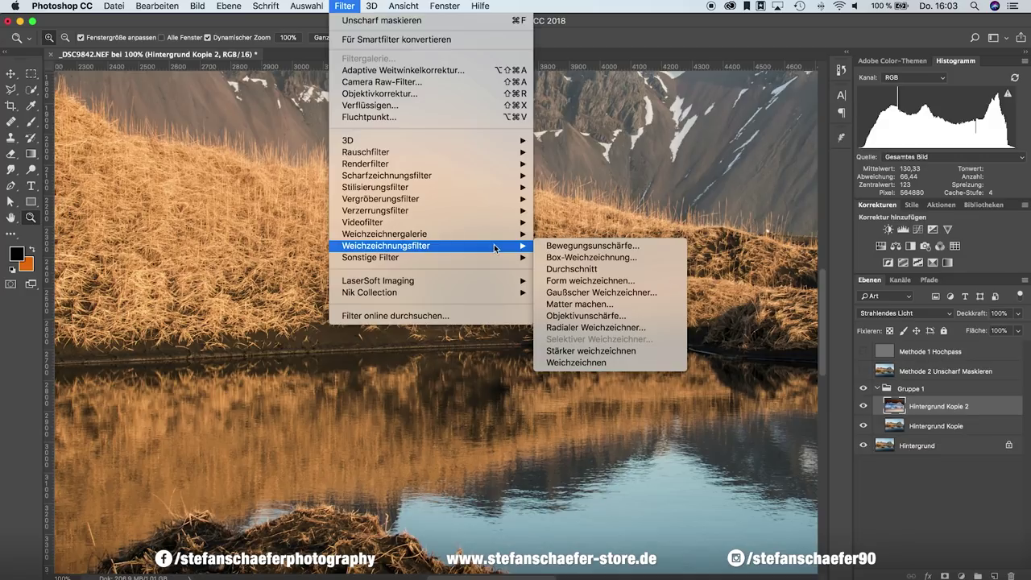
click(578, 293)
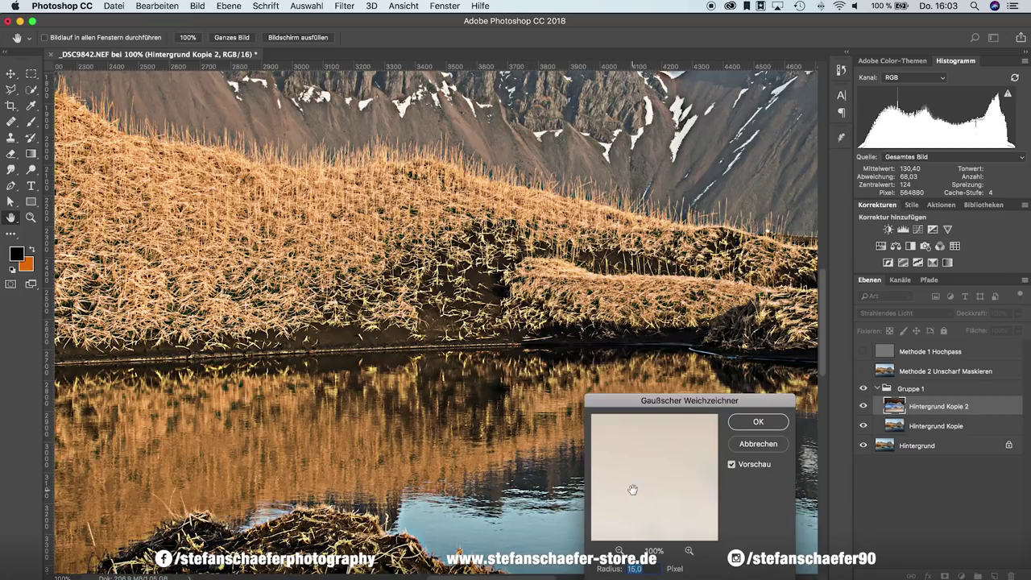
text(4,9)
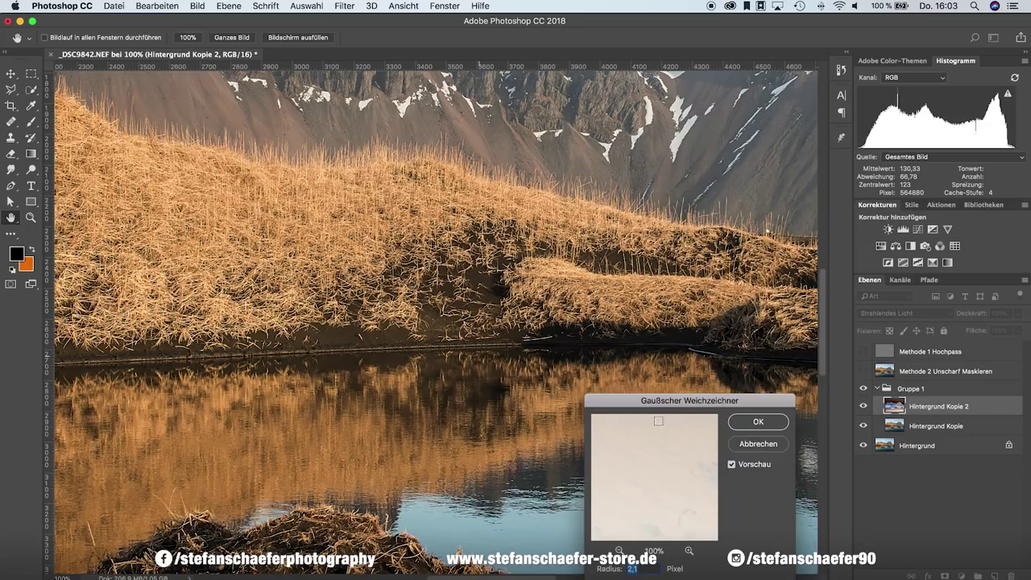
click(769, 424)
Step: Collapse Gruppe 1, toggle it off and on to compare, and zoom out to the whole photo
click(882, 390)
click(876, 388)
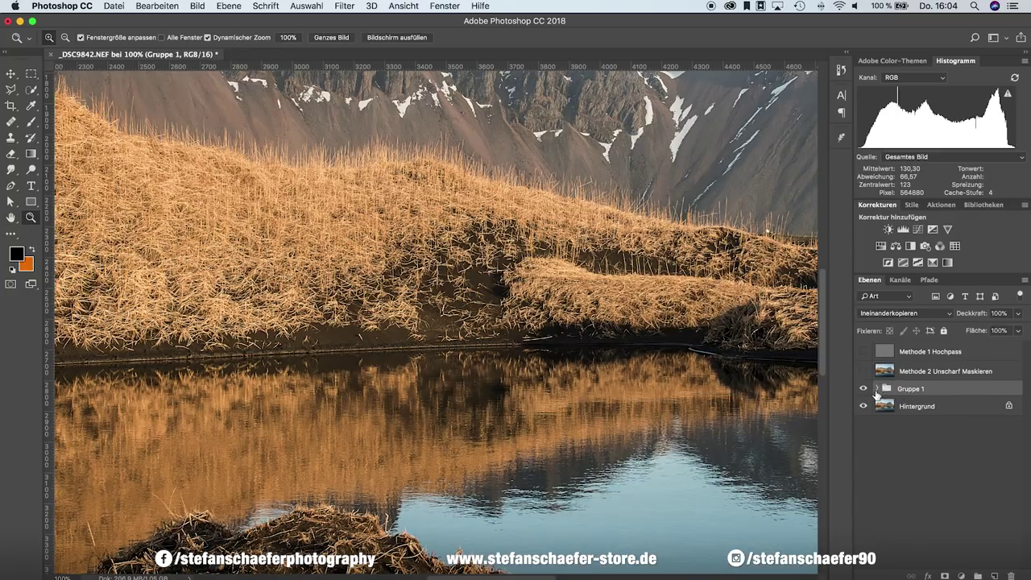
click(864, 391)
click(864, 391)
alt+click(439, 353)
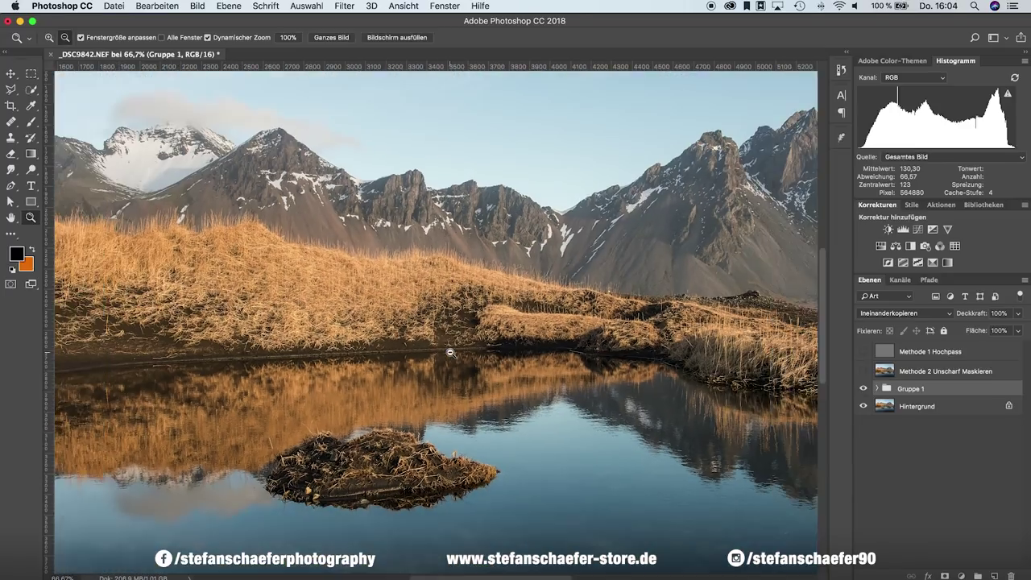
alt+click(451, 353)
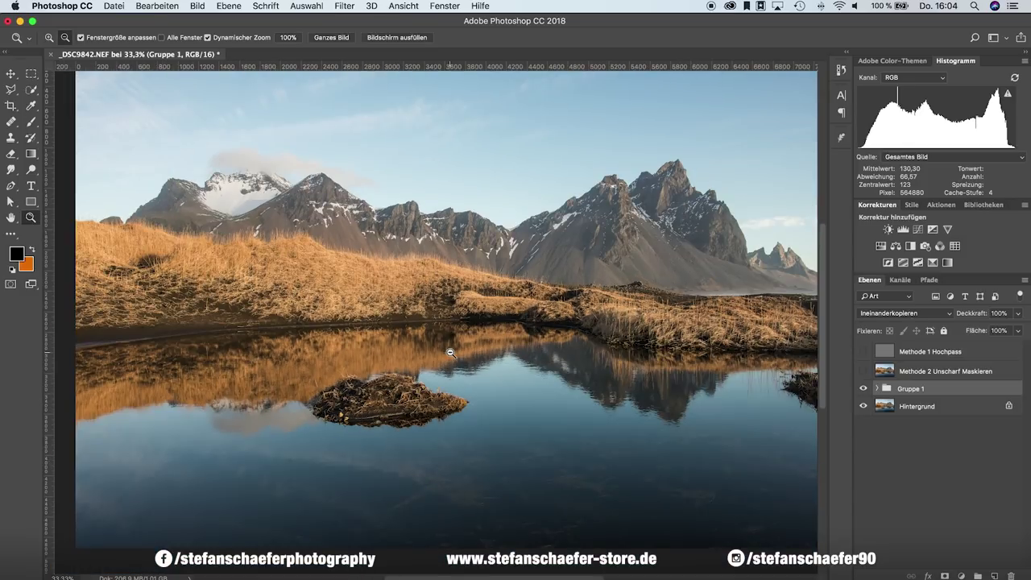
alt+click(450, 352)
scroll(450, 353, up, 2)
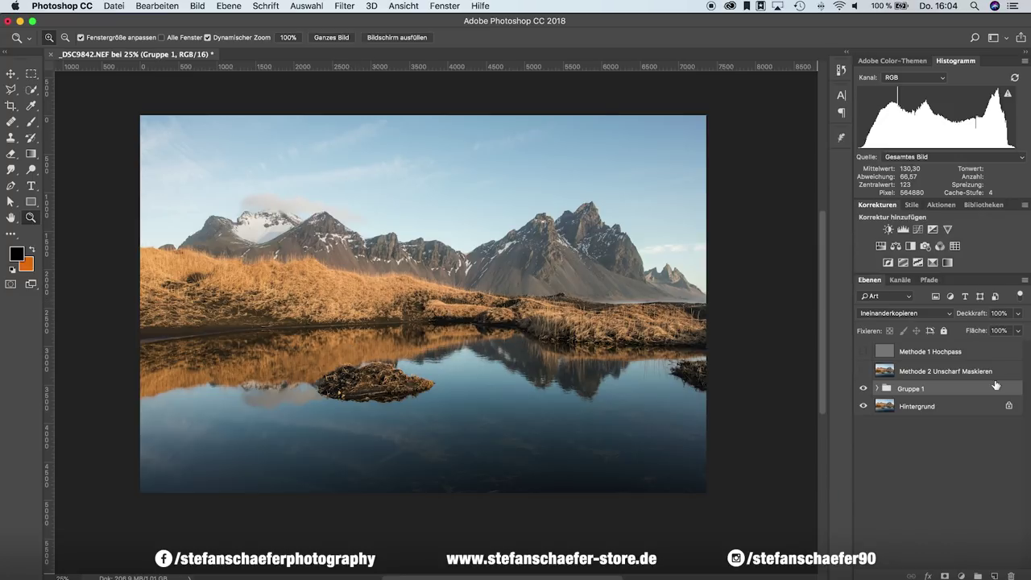
Step: Rename Gruppe 1 to 'Methode 3 Invertieren' and add a black, fully hiding layer mask
double_click(916, 388)
text(Methode 3 Invertier)
text(en)
key(Return)
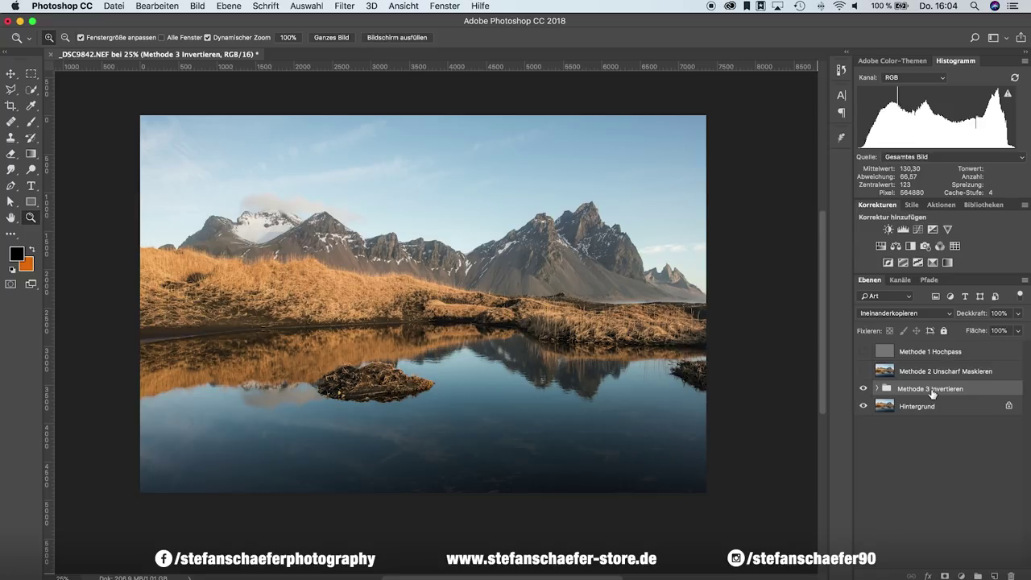
key(alt)
alt+click(945, 575)
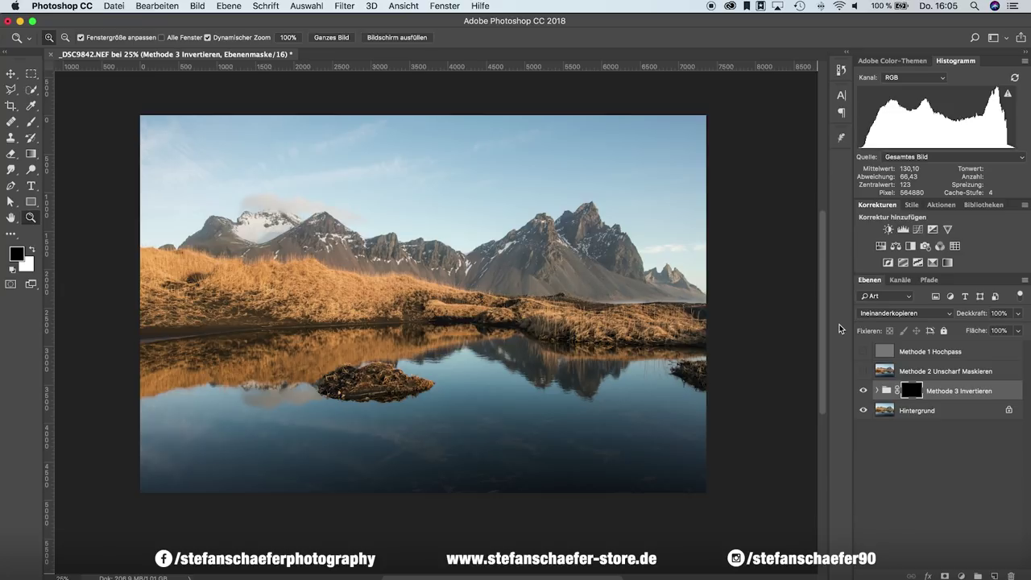
Step: Set white as the foreground colour and pick a soft 1102 px brush
click(32, 250)
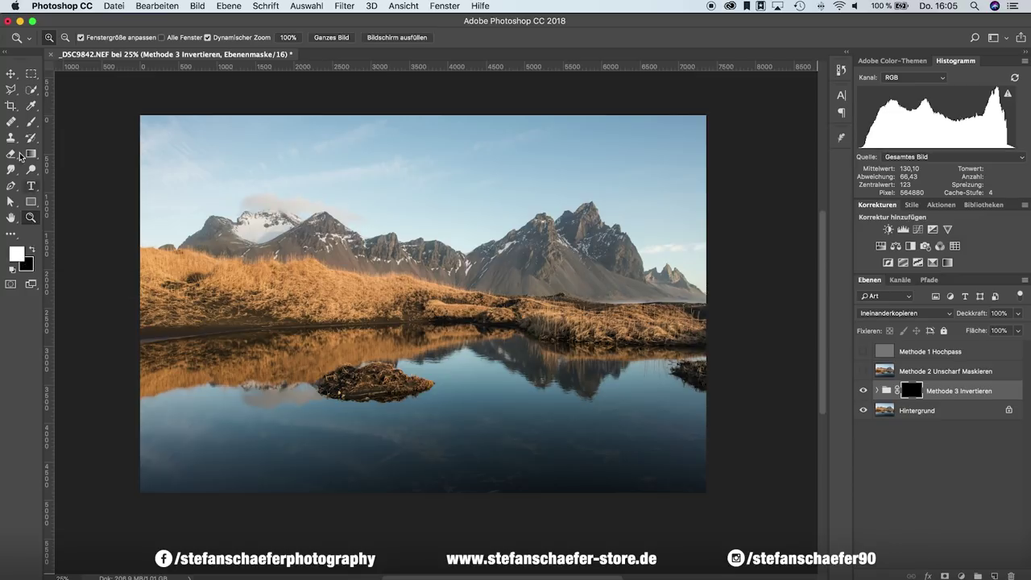
click(30, 123)
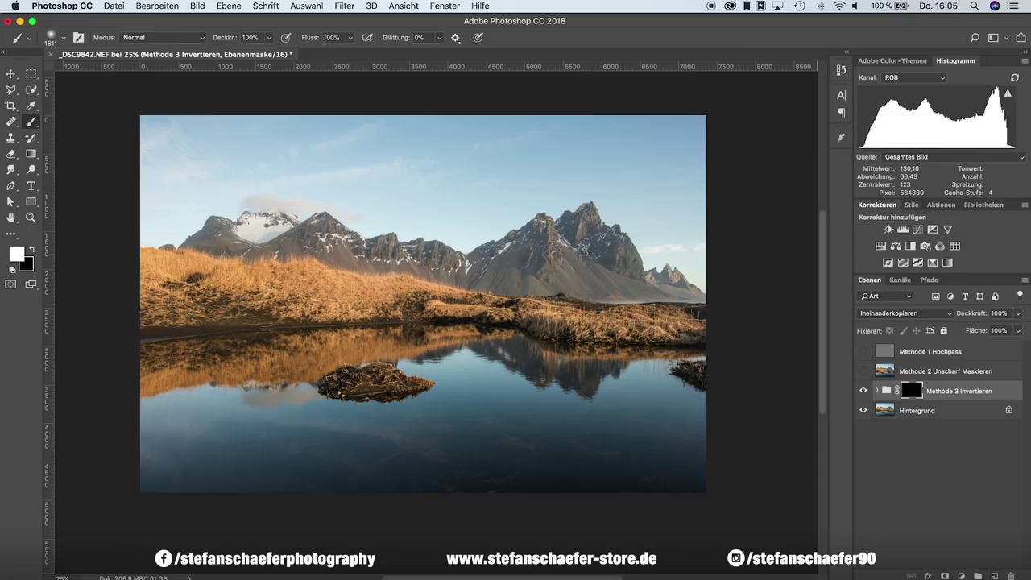
right_click(325, 286)
drag(457, 315, 461, 316)
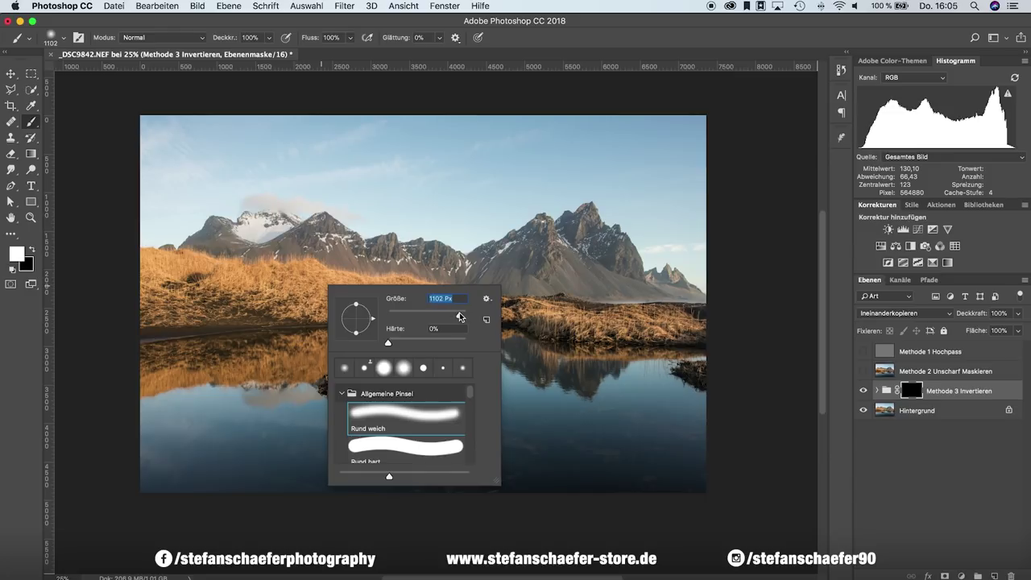
click(161, 294)
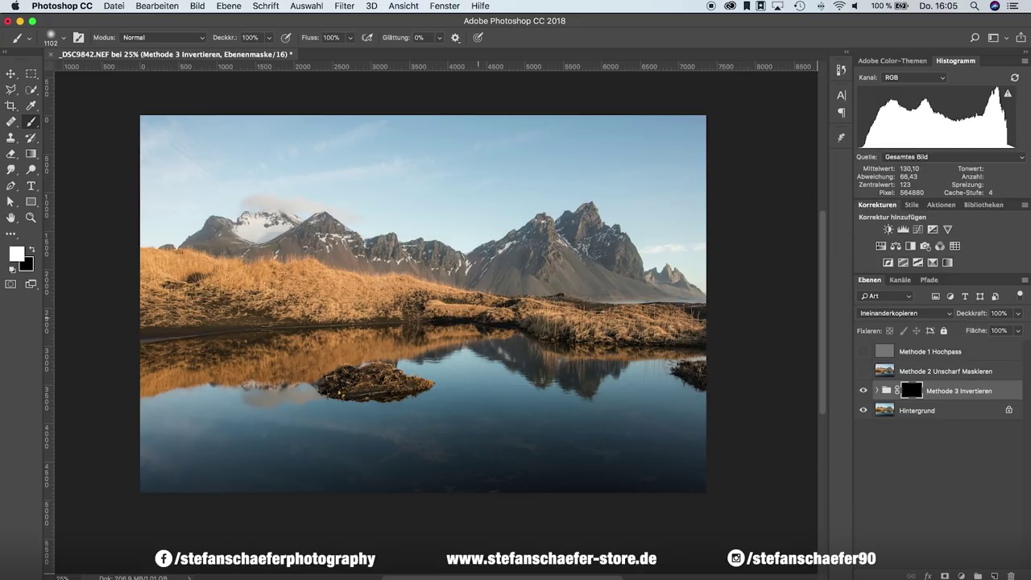
Step: Paint the mask white across the grass band, filling the grey gap at its left edge
drag(201, 348, 254, 345)
alt+click(909, 392)
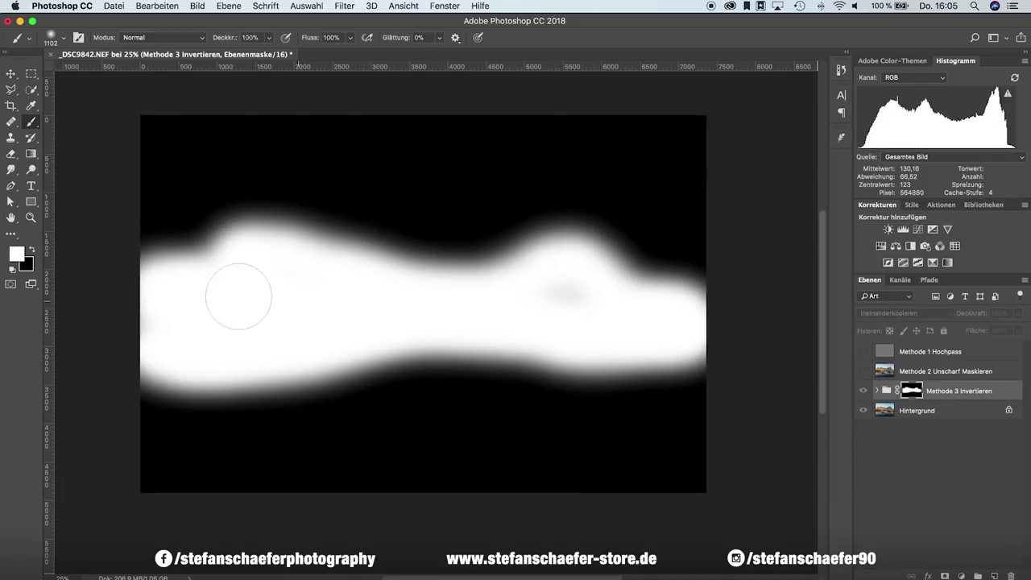
drag(172, 311, 145, 315)
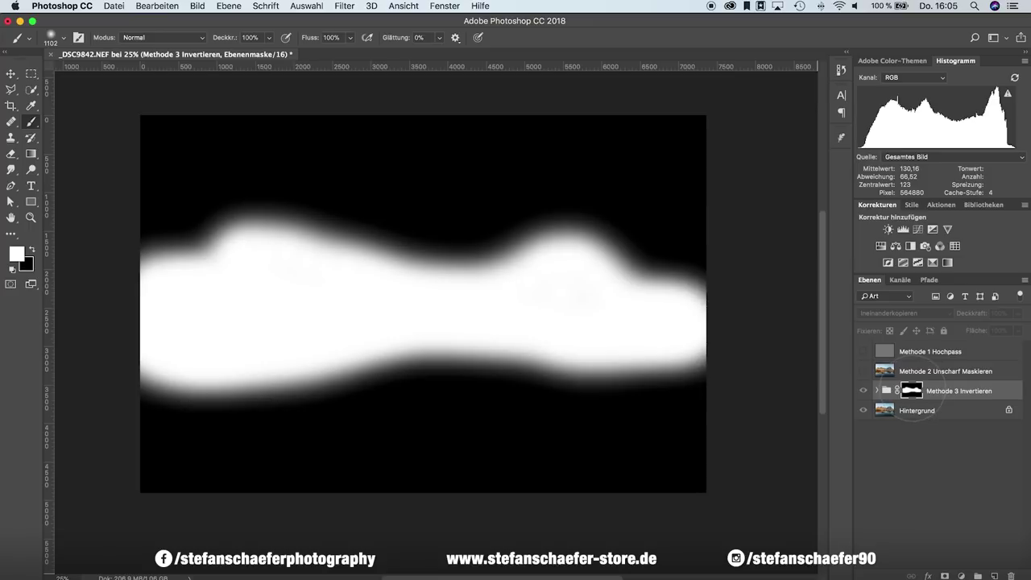
alt+click(910, 391)
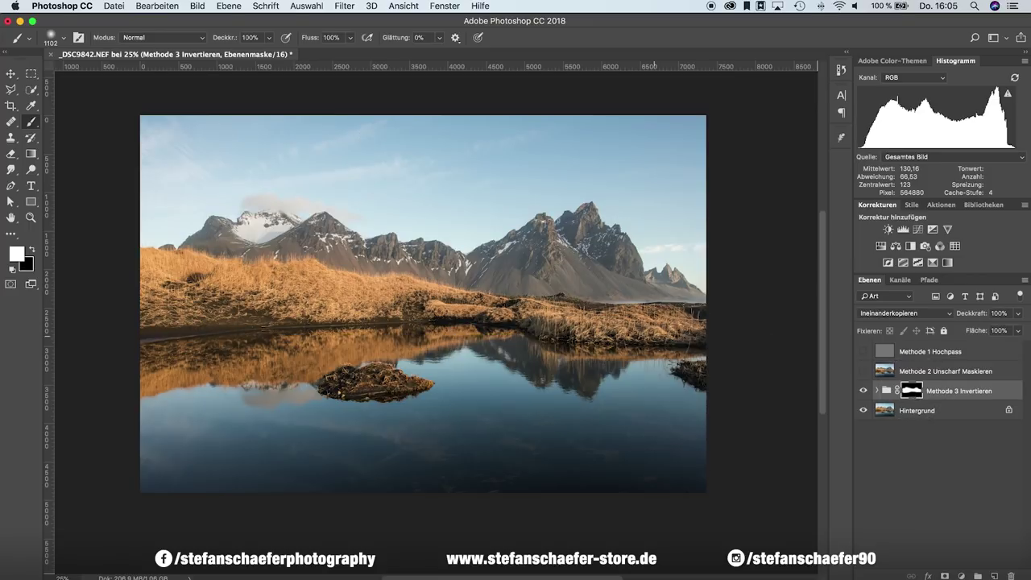